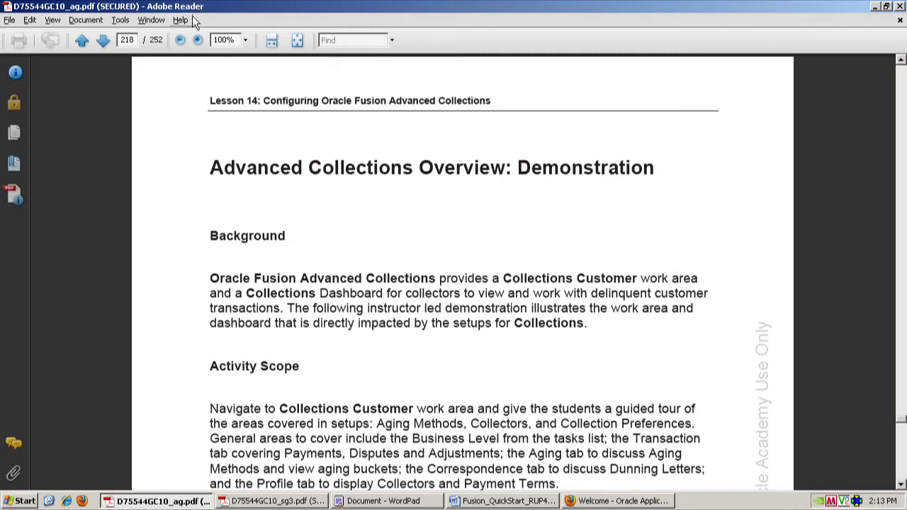
- Page through the lesson guide from page 218 to page 220 and back to 219
{"action": "left_click", "coordinate": [105, 43]}
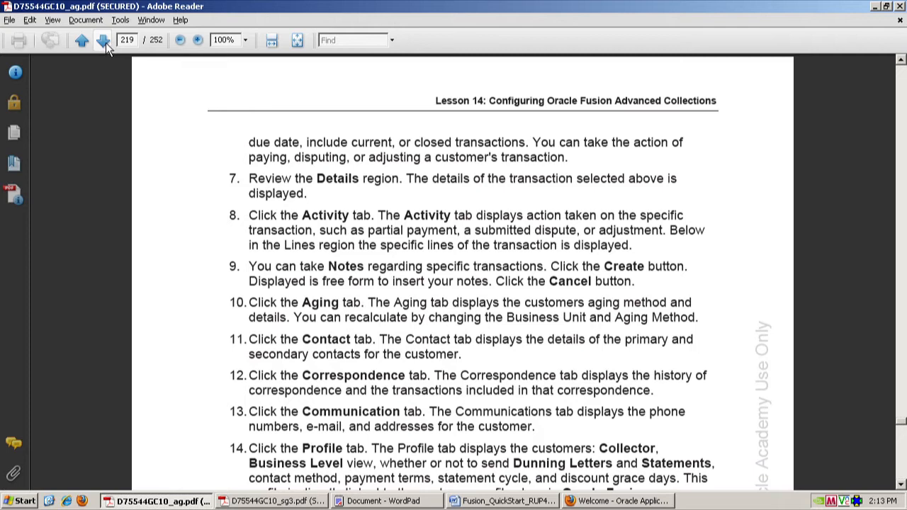
{"action": "left_click", "coordinate": [105, 43]}
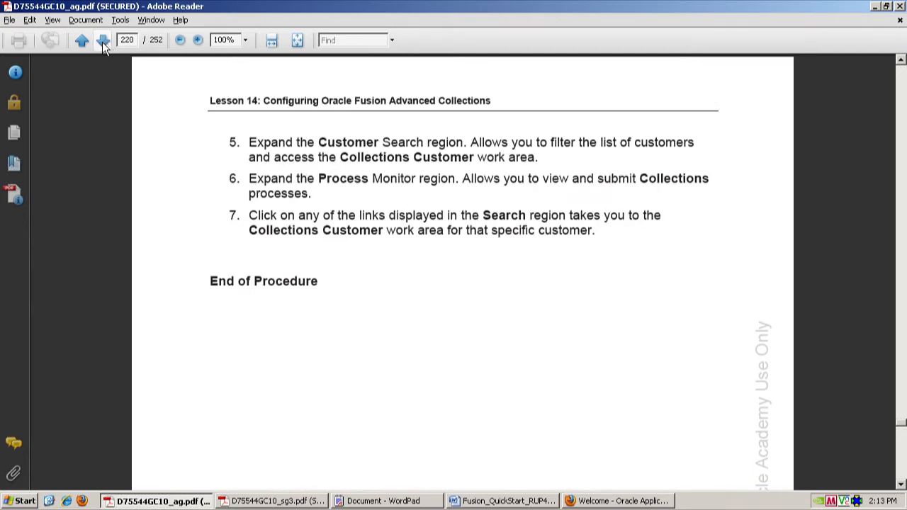
{"action": "left_click", "coordinate": [82, 43]}
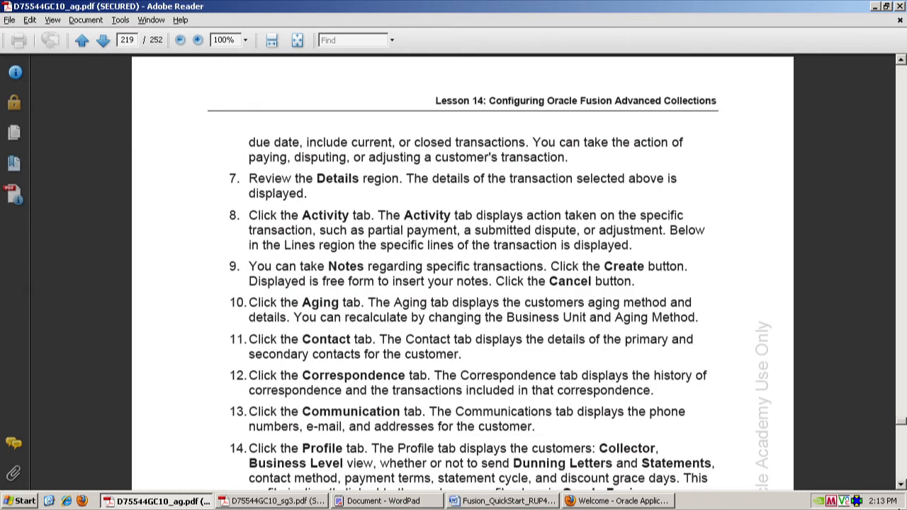
{"action": "left_click", "coordinate": [901, 486]}
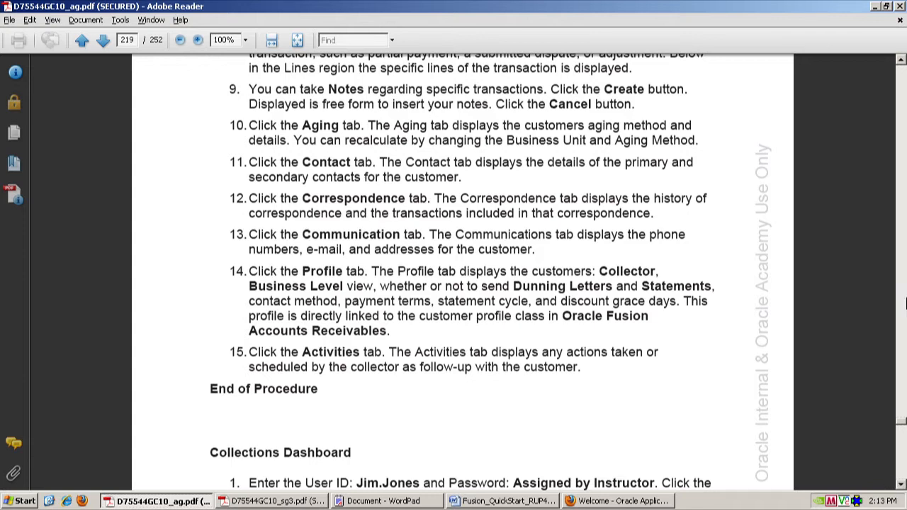
- Scroll back to page 218's Activity Scope section, then minimize Adobe Reader
{"action": "left_click", "coordinate": [902, 62]}
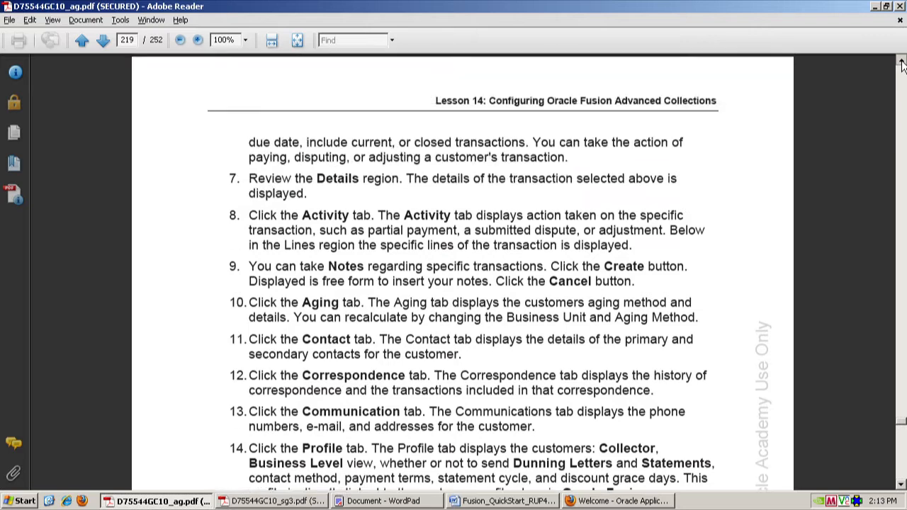
{"action": "left_click", "coordinate": [903, 63]}
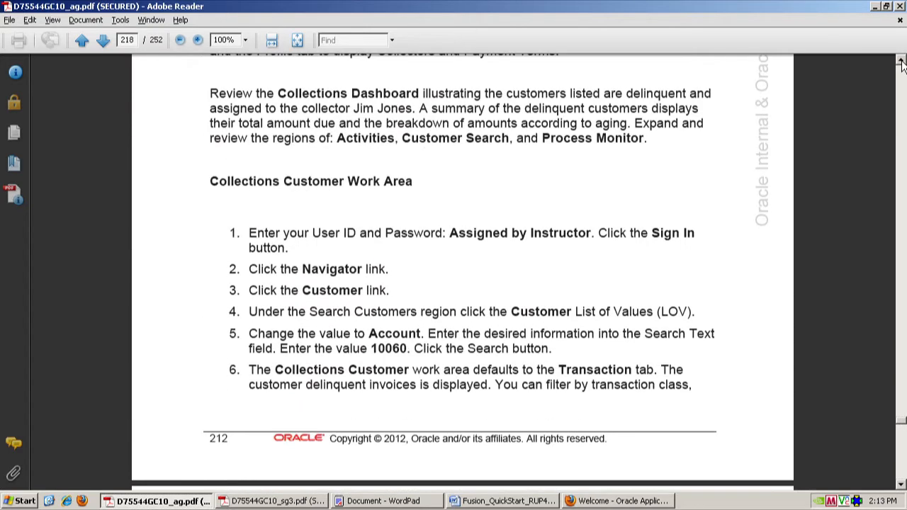
{"action": "left_click", "coordinate": [903, 63]}
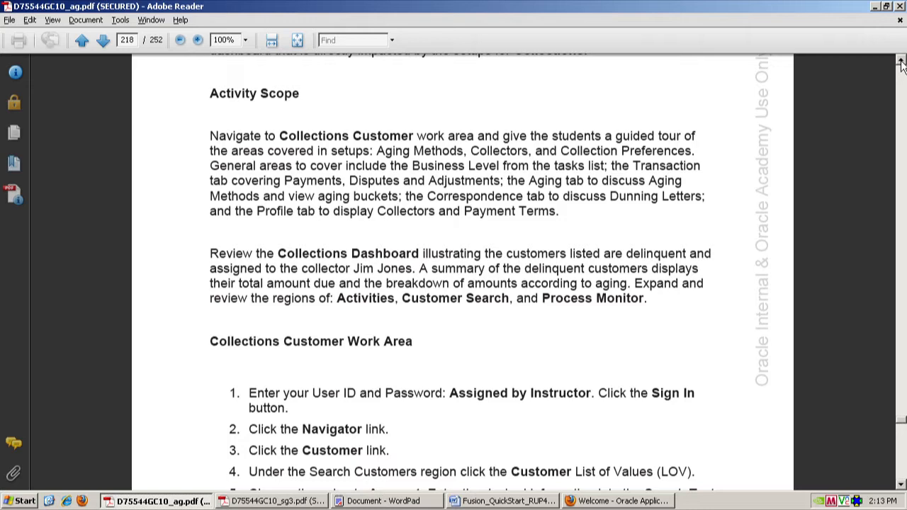
{"action": "left_click", "coordinate": [877, 8]}
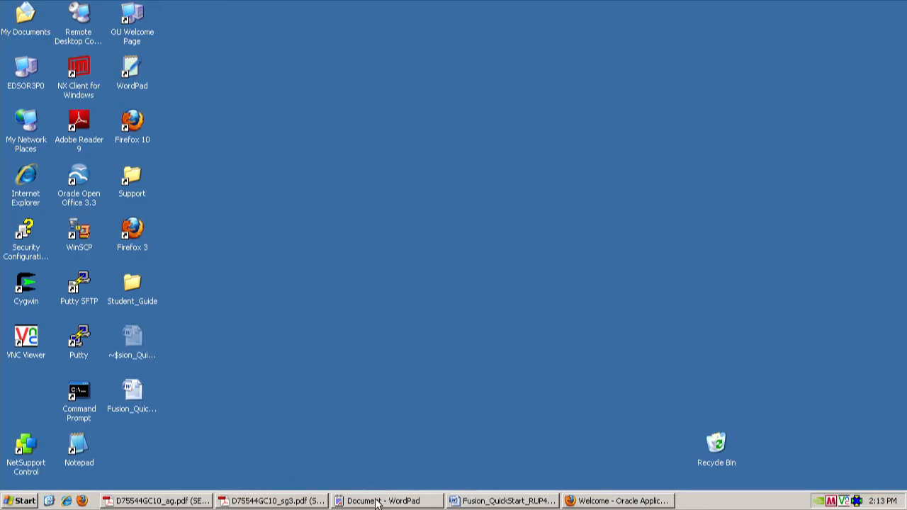
- Restore the Oracle Applications browser and go to Collections > Customer via Navigator
{"action": "left_click", "coordinate": [594, 504]}
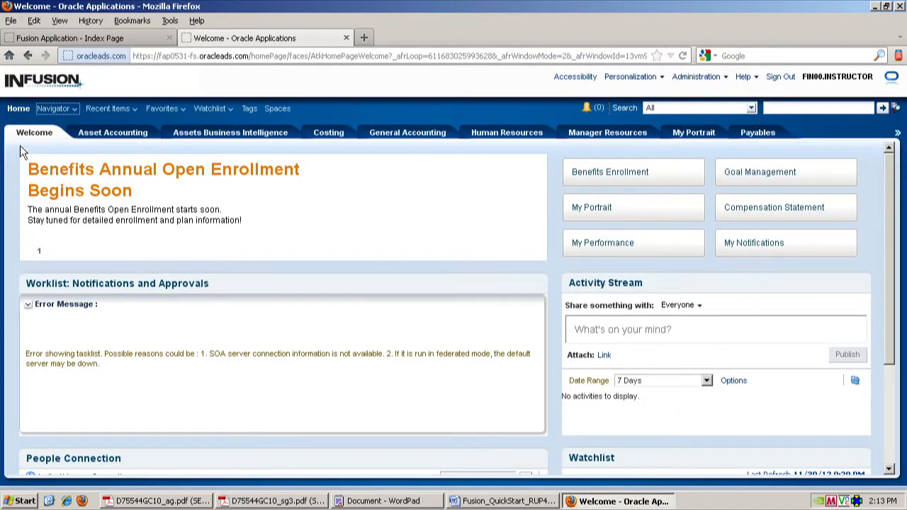
{"action": "left_click", "coordinate": [53, 111]}
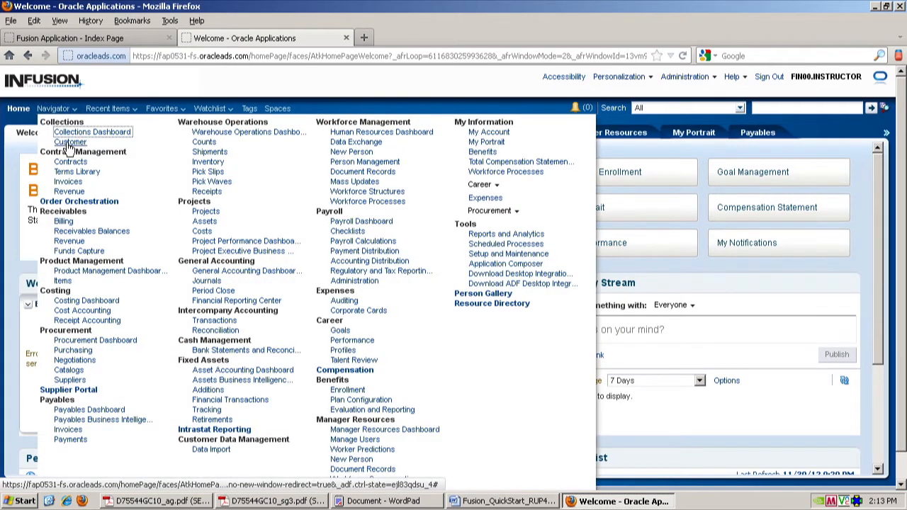
{"action": "left_click", "coordinate": [70, 142]}
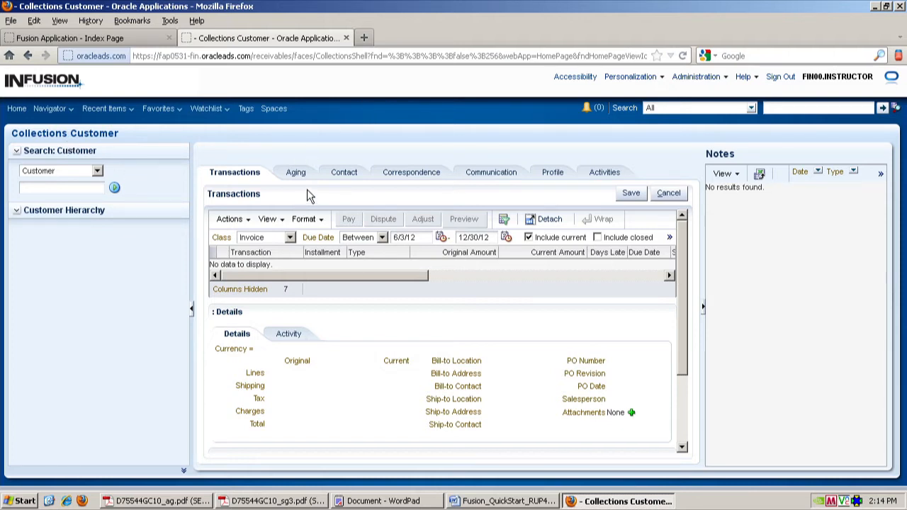
- Search customers by Account 10060 and scroll across the Transactions invoice table
{"action": "left_click", "coordinate": [98, 171]}
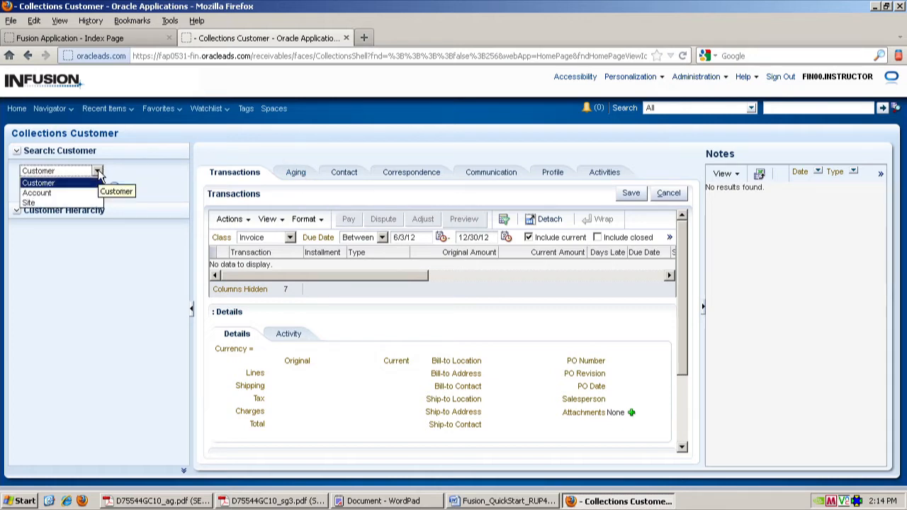
{"action": "left_click", "coordinate": [44, 191]}
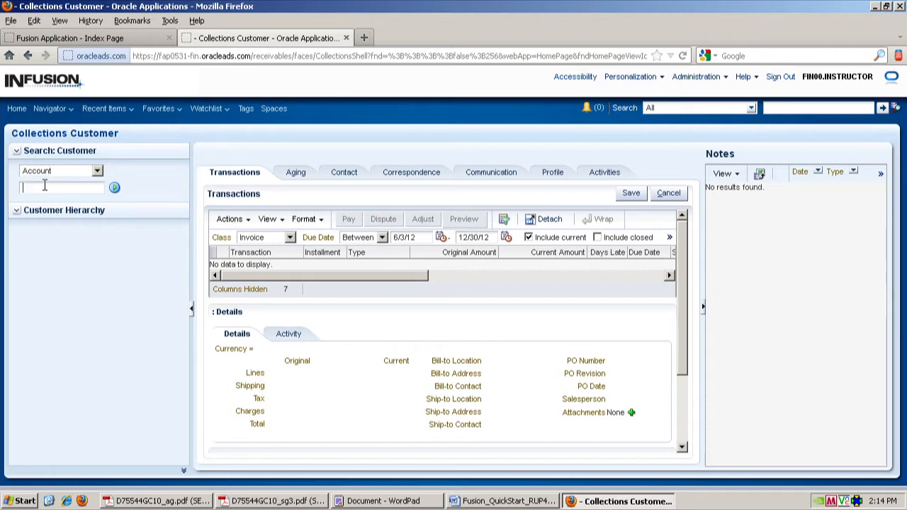
{"action": "type", "text": "0060"}
{"action": "left_click", "coordinate": [115, 188]}
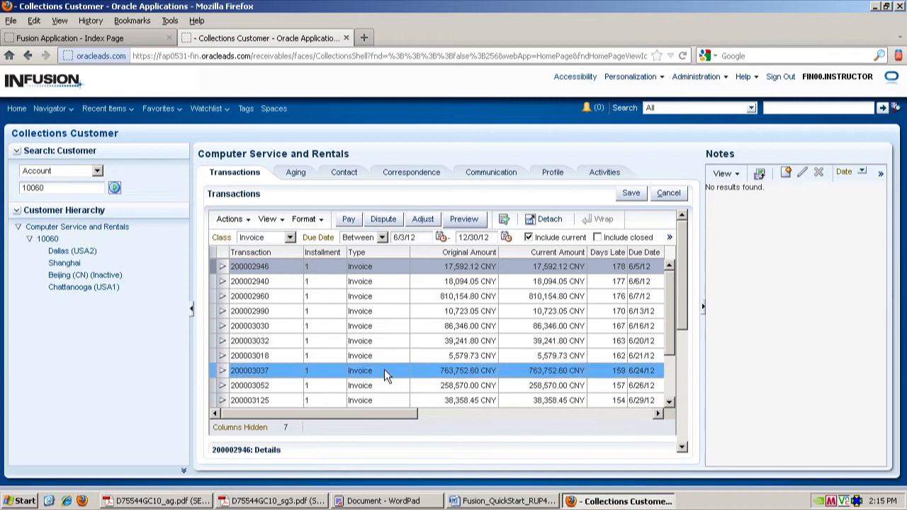
{"action": "left_click_drag", "start_coordinate": [388, 417], "coordinate": [569, 400]}
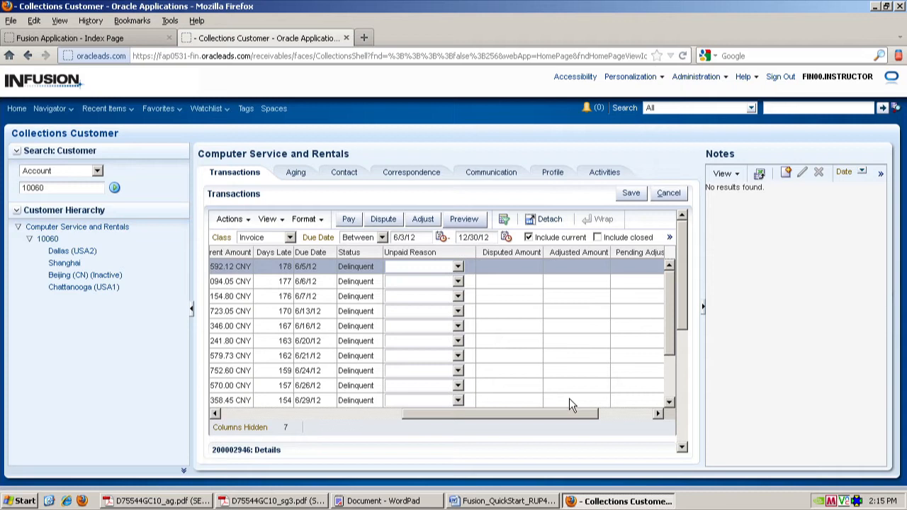
{"action": "left_click_drag", "start_coordinate": [569, 399], "coordinate": [302, 367]}
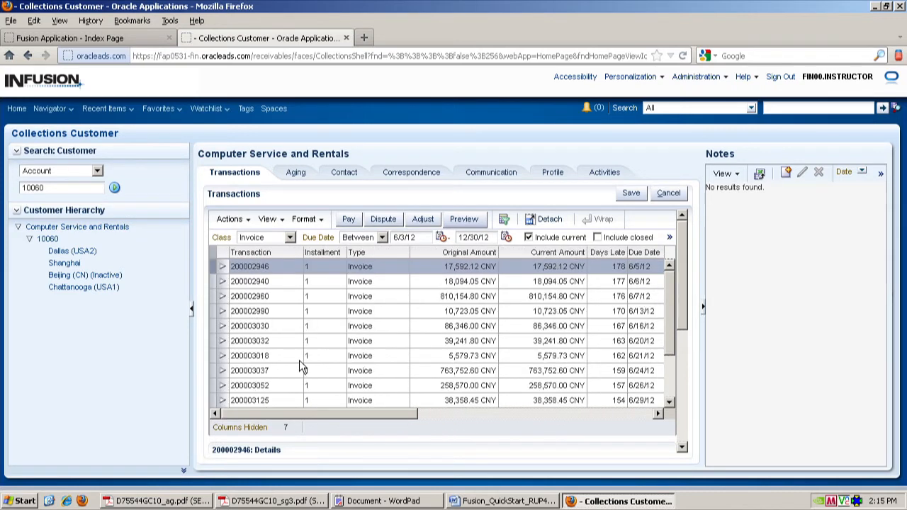
- Draft a Damaged product dispute on invoice 200002946's Lines Subtotal, then cancel it
{"action": "left_click", "coordinate": [382, 222]}
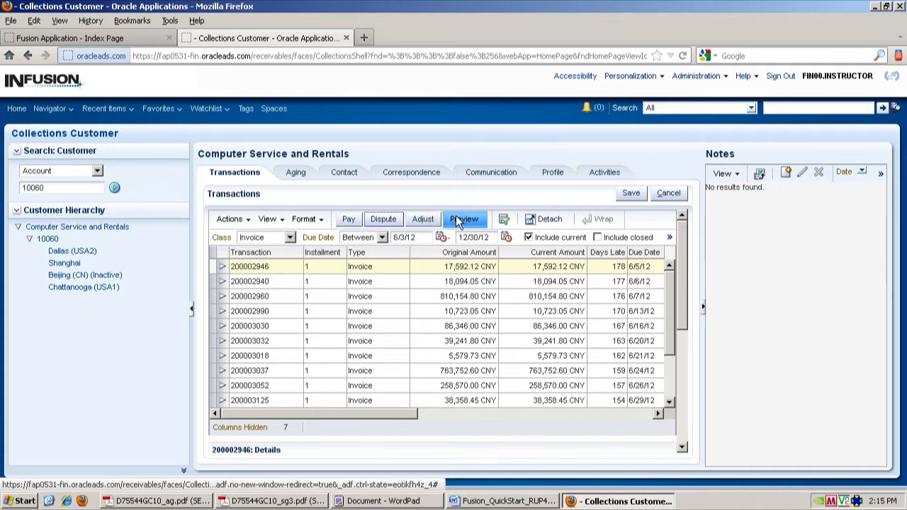
{"action": "left_click", "coordinate": [241, 221]}
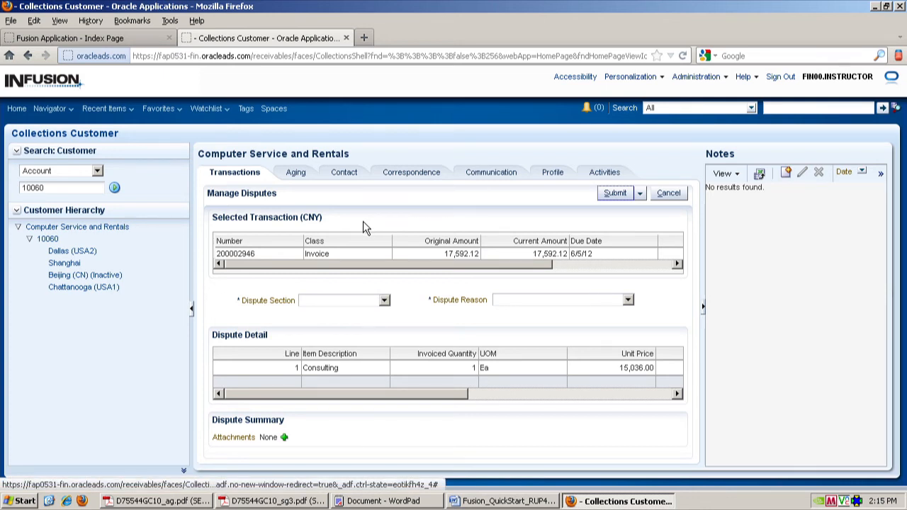
{"action": "left_click", "coordinate": [384, 300]}
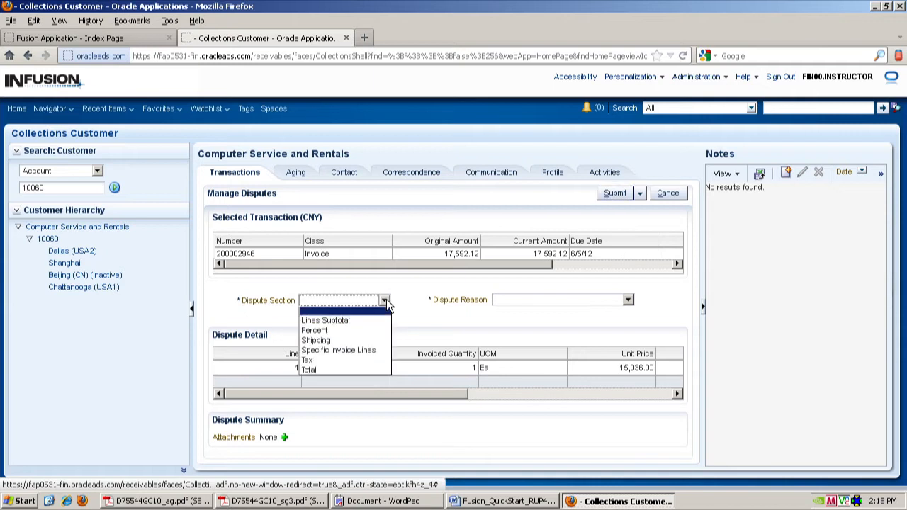
{"action": "left_click", "coordinate": [338, 343]}
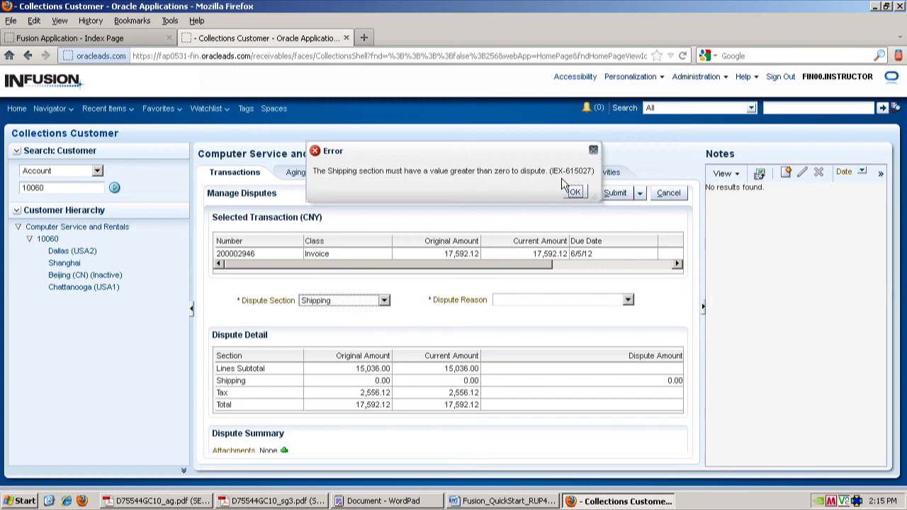
{"action": "left_click", "coordinate": [574, 193]}
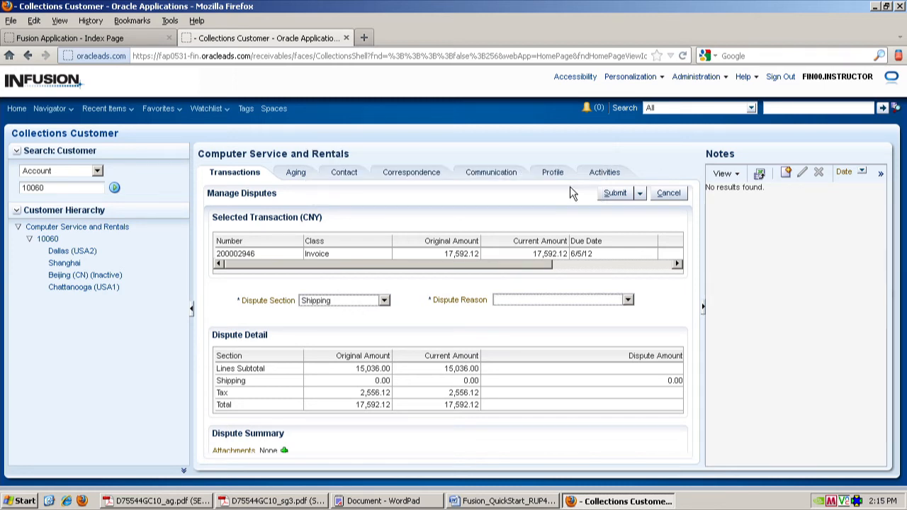
{"action": "left_click", "coordinate": [384, 301]}
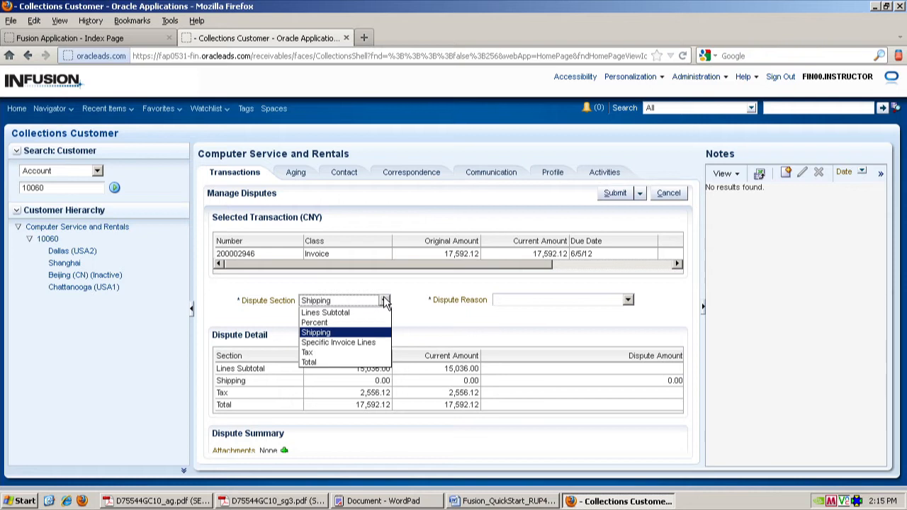
{"action": "left_click", "coordinate": [337, 313]}
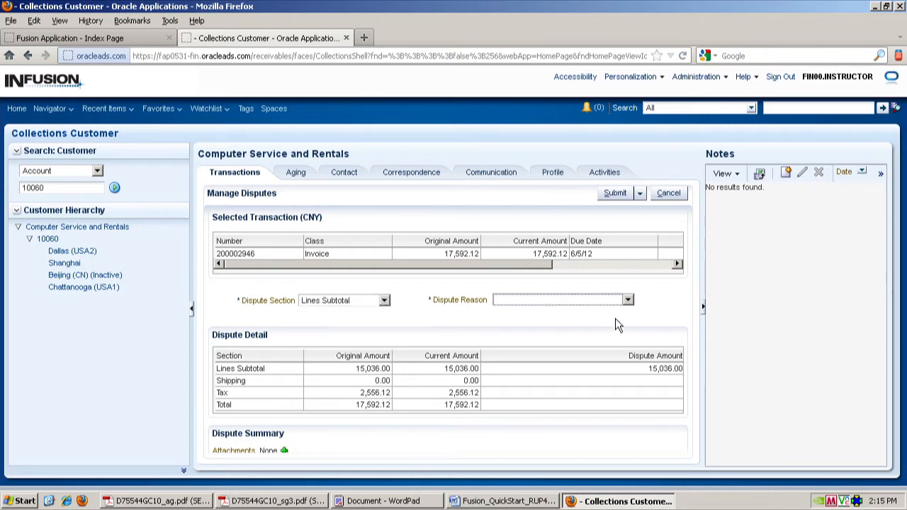
{"action": "left_click", "coordinate": [628, 301]}
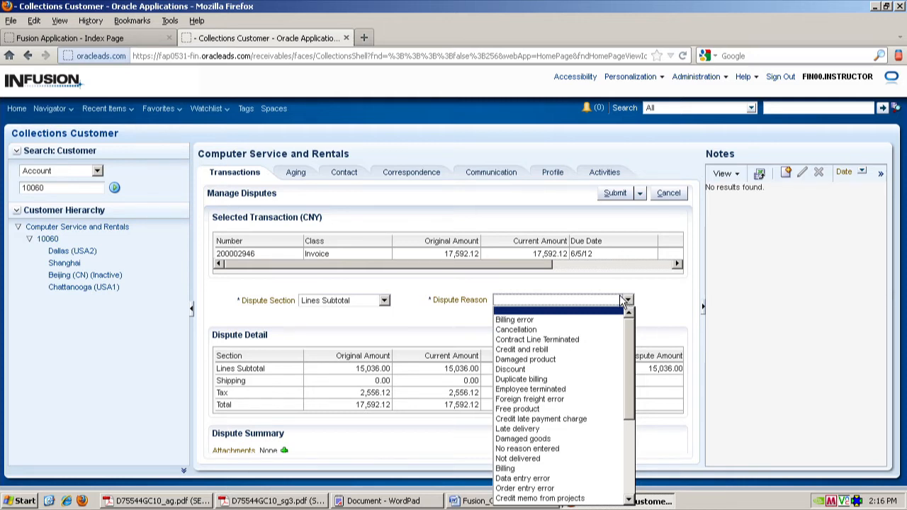
{"action": "left_click", "coordinate": [558, 362]}
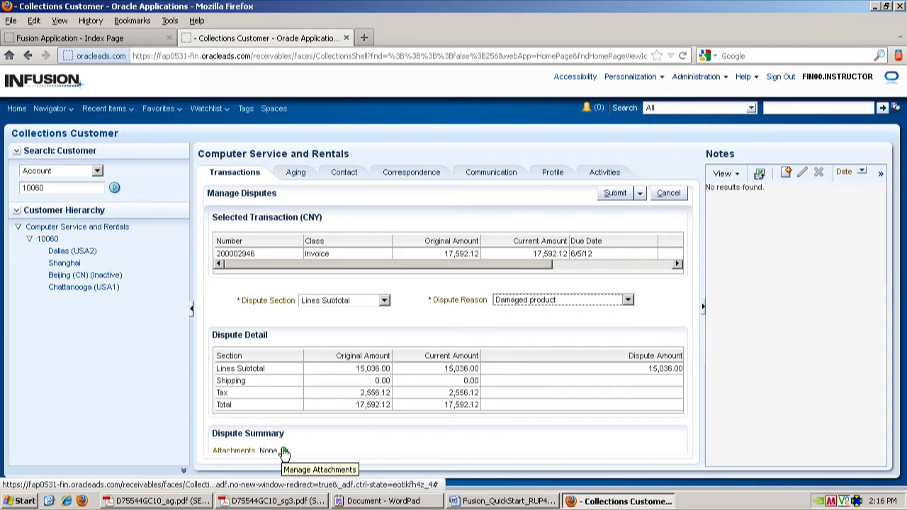
{"action": "left_click", "coordinate": [672, 196]}
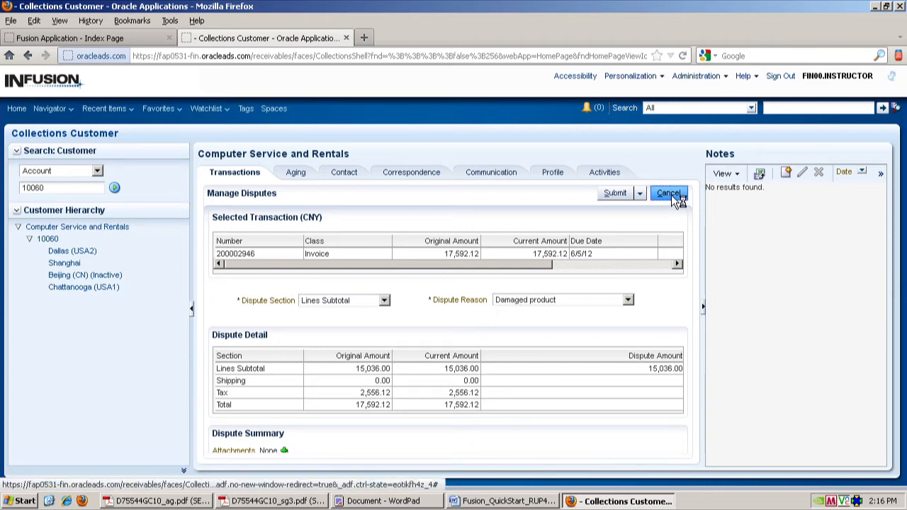
- Show the customer's 7 Bucket Aging view and select the 1 - 30 bucket
{"action": "left_click", "coordinate": [297, 175]}
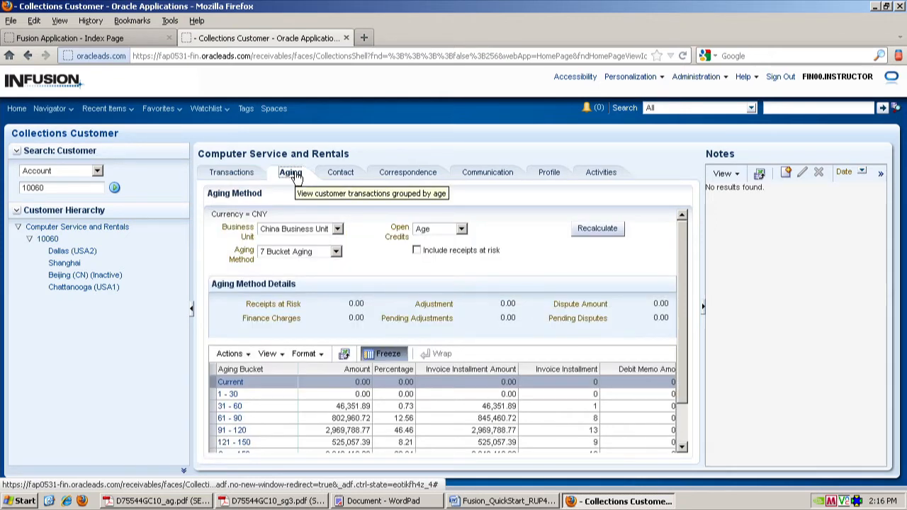
{"action": "left_click", "coordinate": [425, 398]}
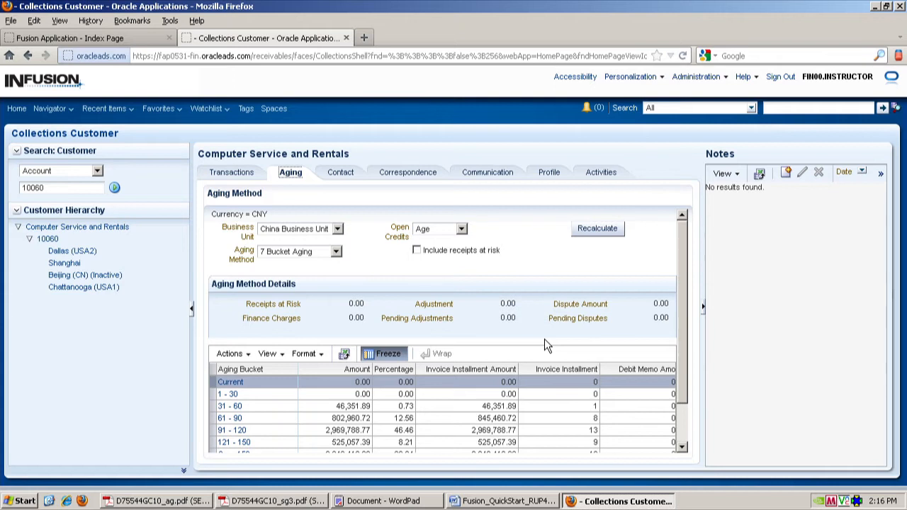
{"action": "left_click", "coordinate": [786, 175]}
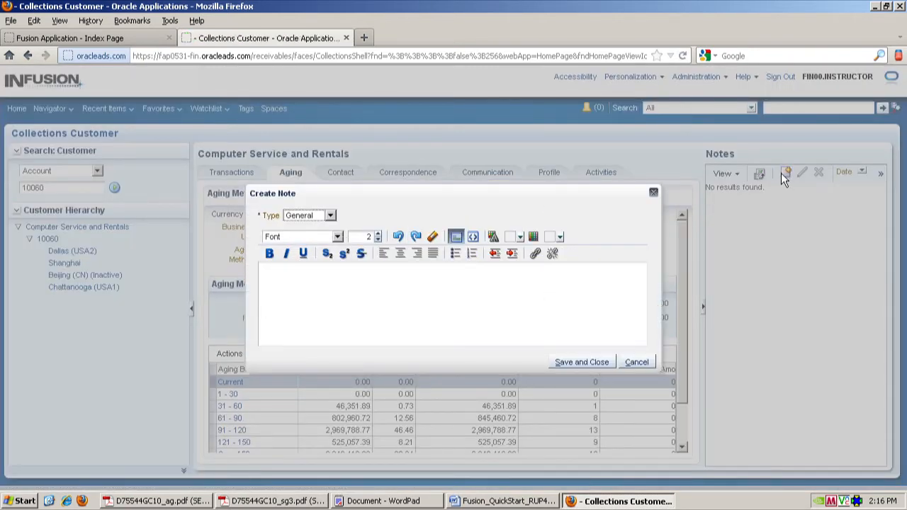
{"action": "left_click", "coordinate": [330, 216]}
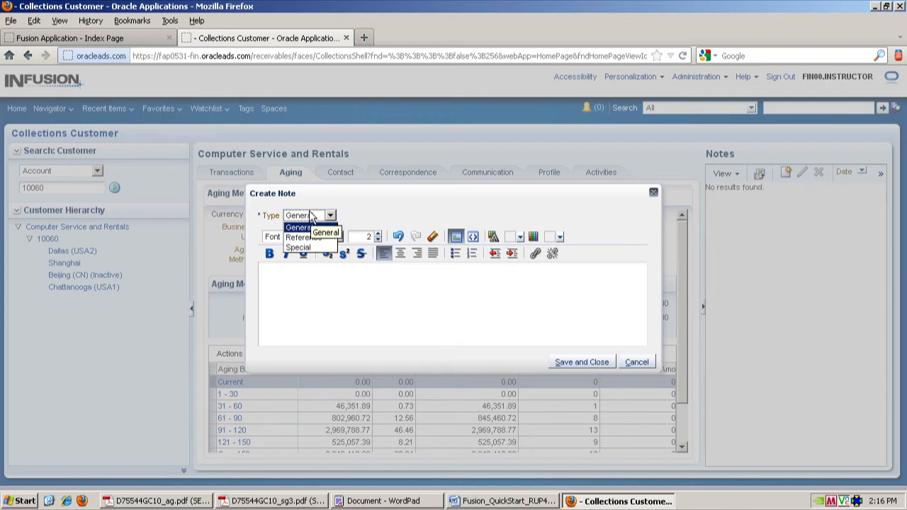
{"action": "left_click", "coordinate": [334, 314]}
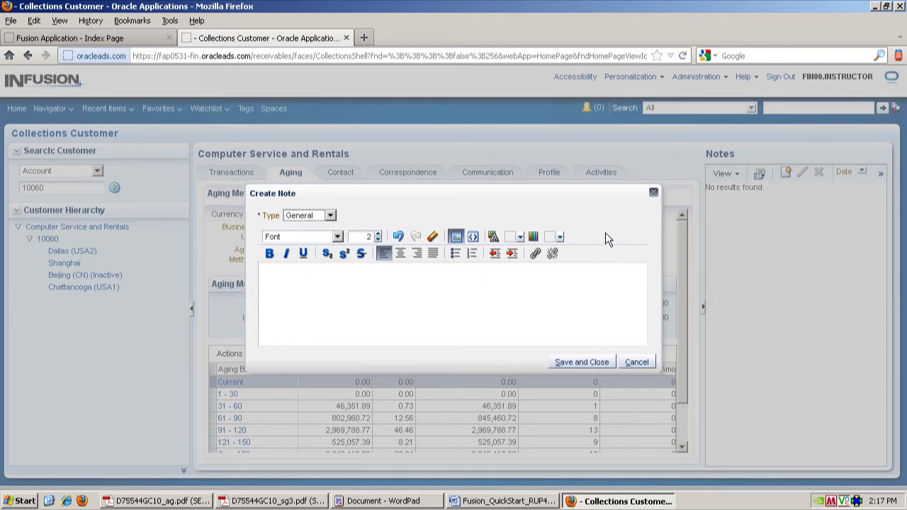
{"action": "left_click", "coordinate": [653, 191]}
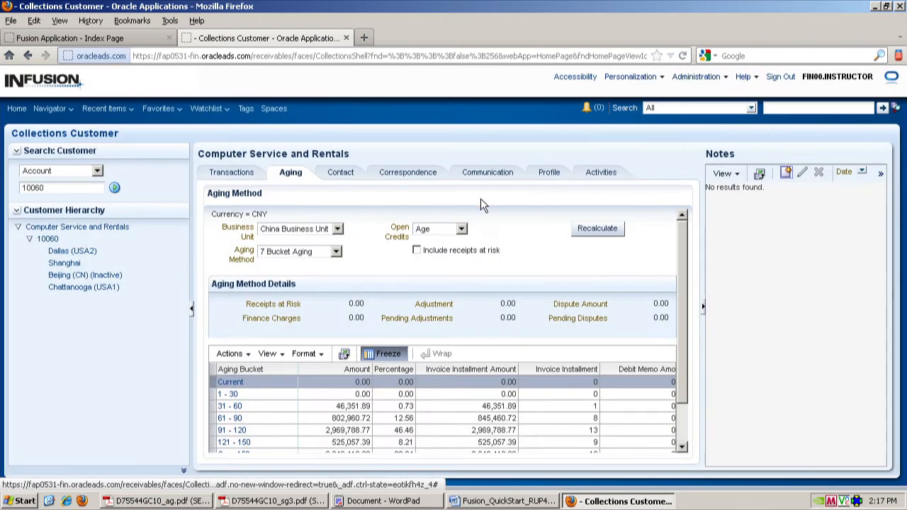
{"action": "left_click", "coordinate": [347, 179]}
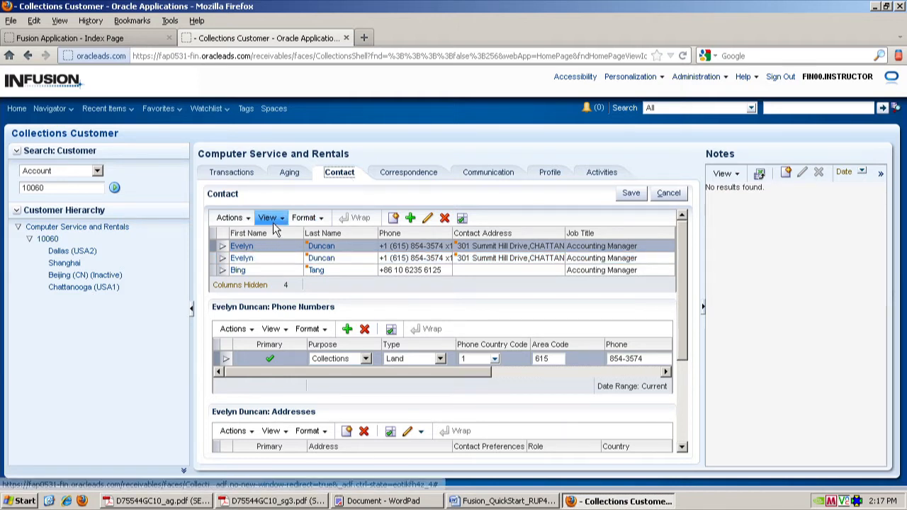
- Select another contact and keep Collections as its phone purpose
{"action": "left_click", "coordinate": [614, 272]}
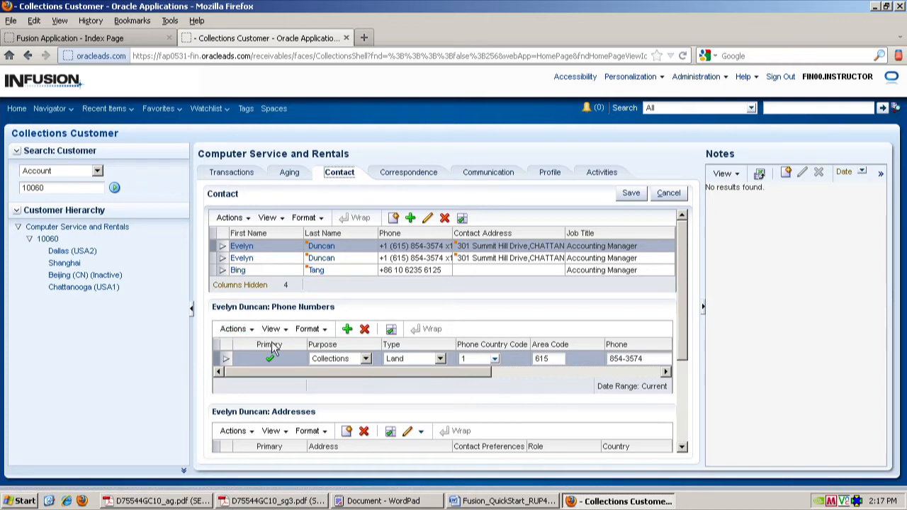
{"action": "left_click", "coordinate": [366, 359]}
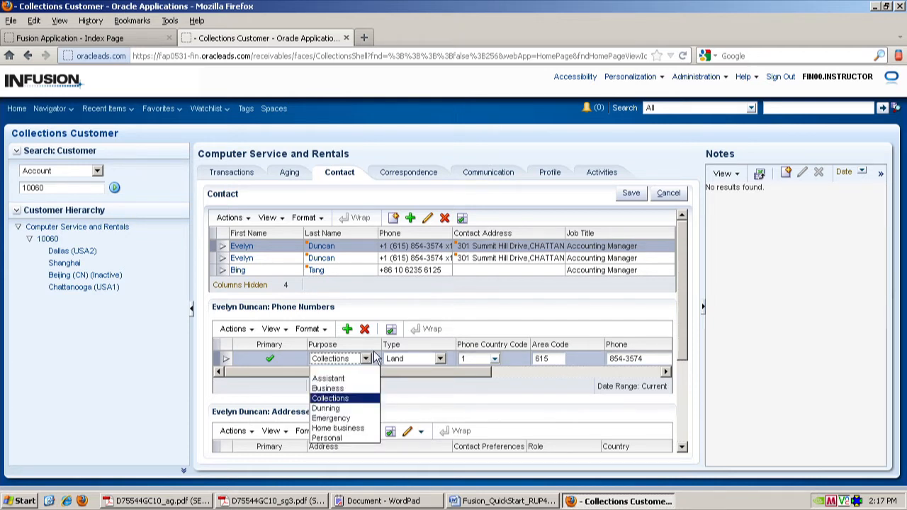
{"action": "left_click", "coordinate": [373, 347]}
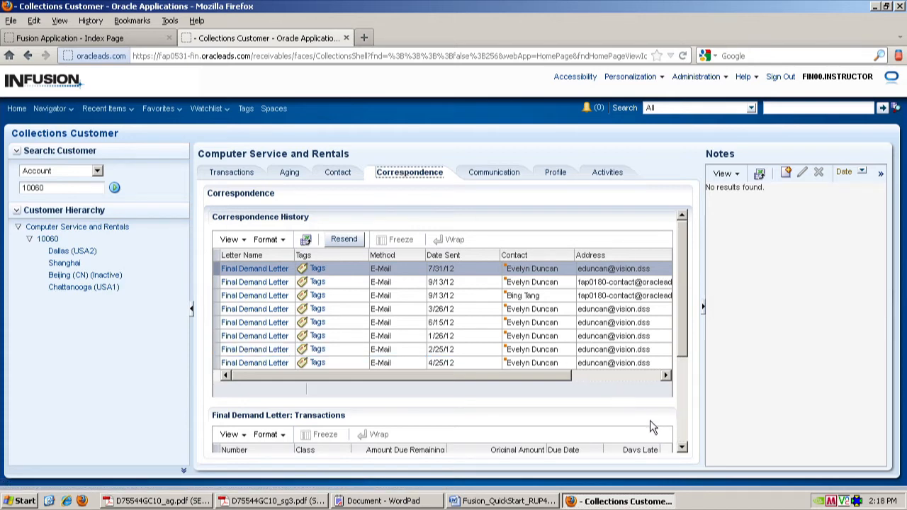
- Scroll correspondence down to Final Demand Letter transactions and back, then view Communication details
{"action": "left_click", "coordinate": [682, 448]}
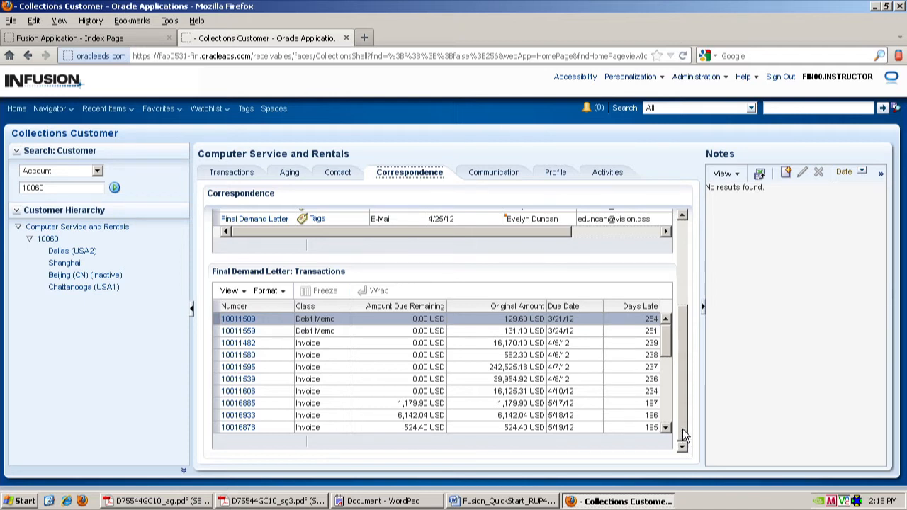
{"action": "left_click", "coordinate": [682, 215]}
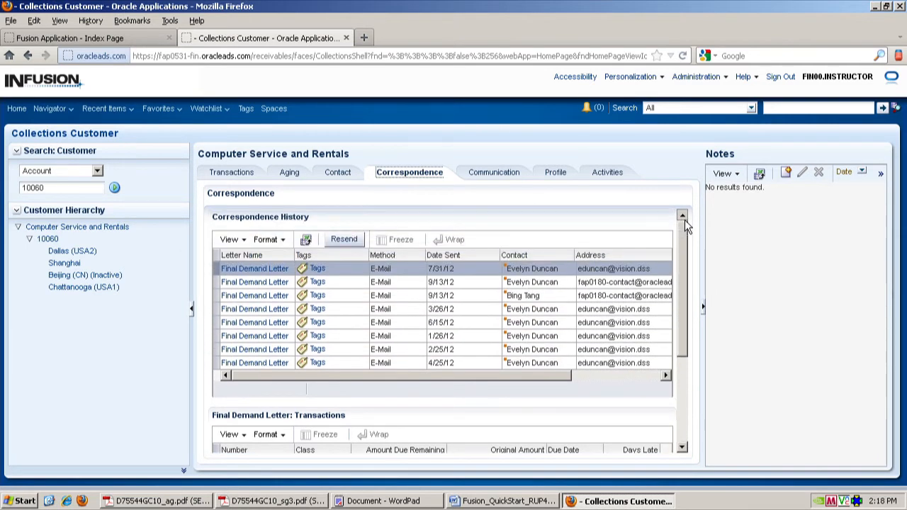
{"action": "left_click", "coordinate": [494, 175]}
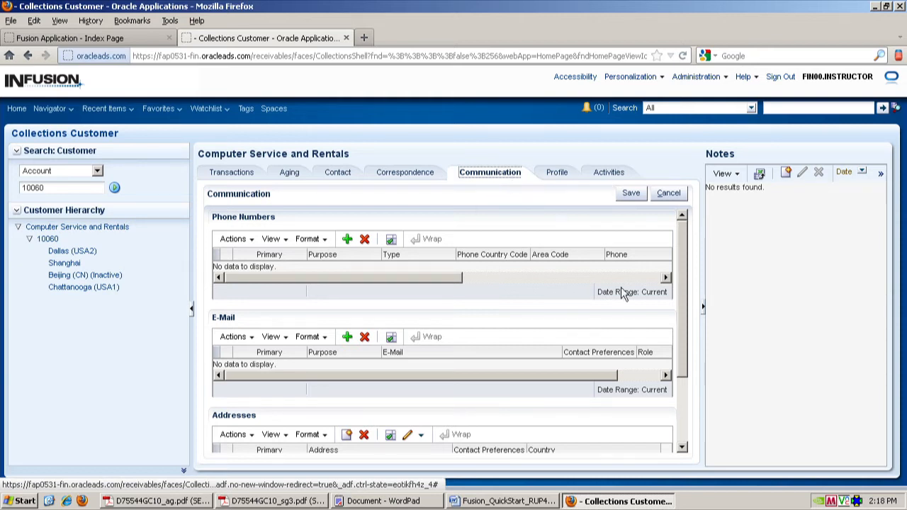
- Scroll down to the customer's Addresses, then view the collection Profile settings
{"action": "left_click", "coordinate": [683, 448]}
{"action": "left_click", "coordinate": [682, 449]}
{"action": "left_click", "coordinate": [682, 450]}
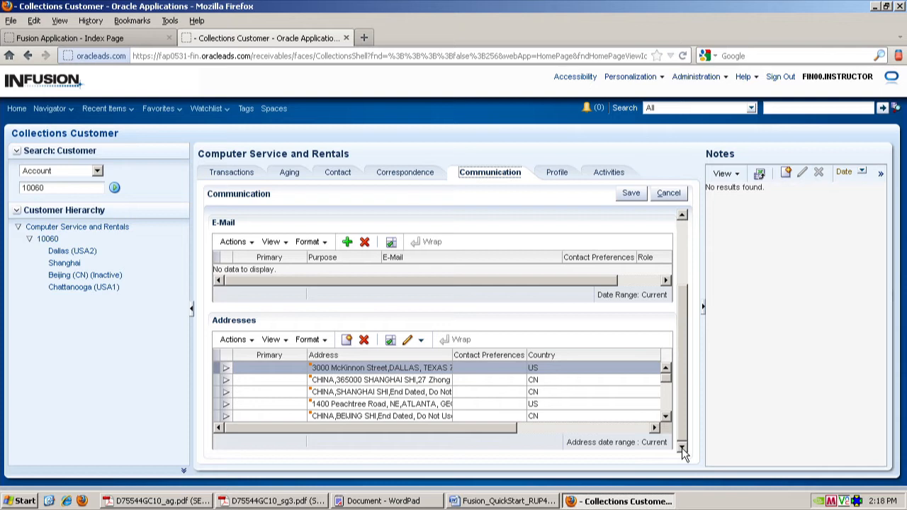
{"action": "left_click", "coordinate": [563, 175]}
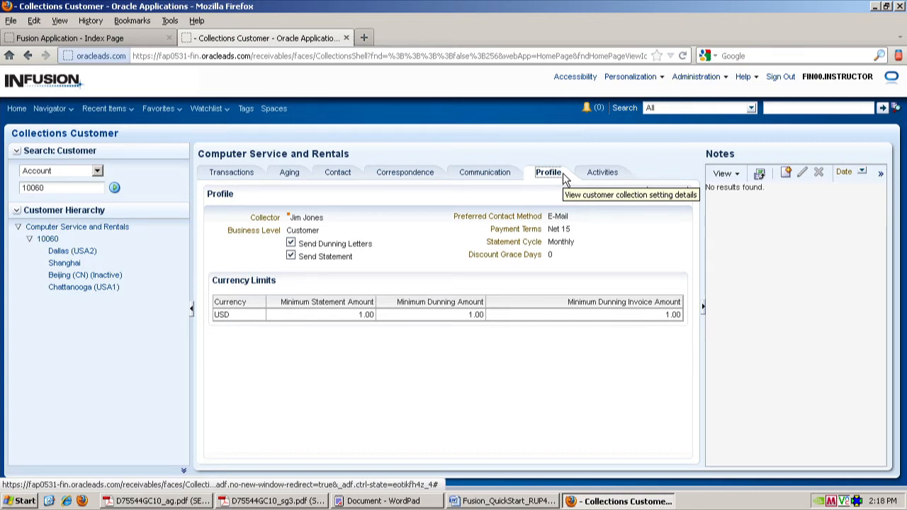
- Review the profile's collector, Net 15 terms and USD limits, then view Activities
{"action": "left_click", "coordinate": [563, 173]}
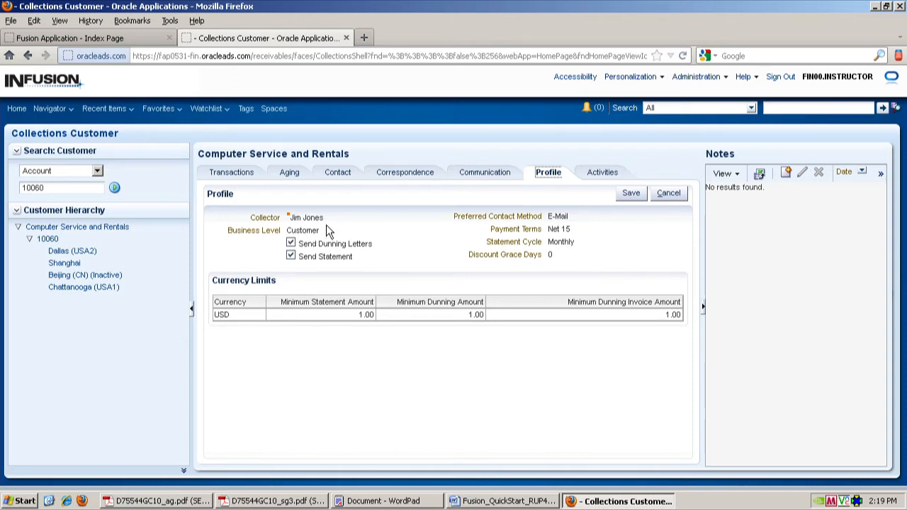
{"action": "left_click", "coordinate": [607, 173]}
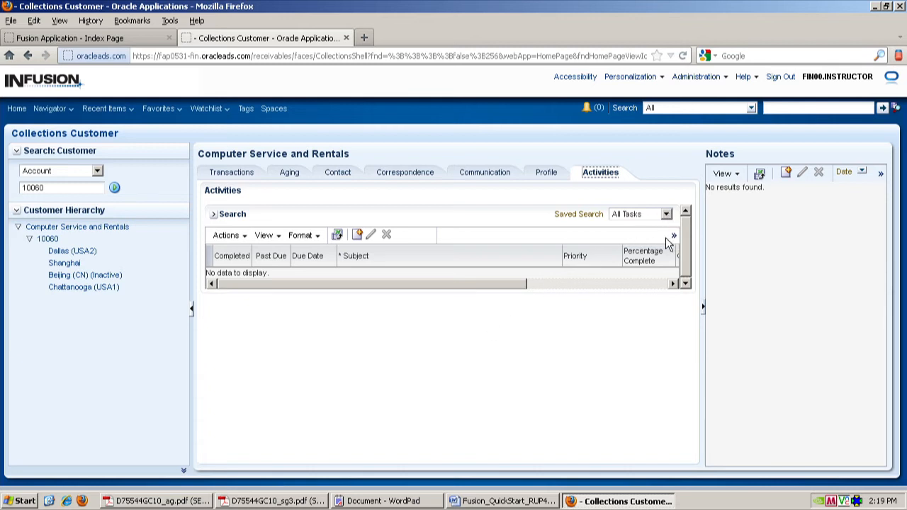
- Refresh the Activities table filter via Actions > View, then sign out
{"action": "left_click", "coordinate": [240, 238]}
{"action": "left_click", "coordinate": [263, 240]}
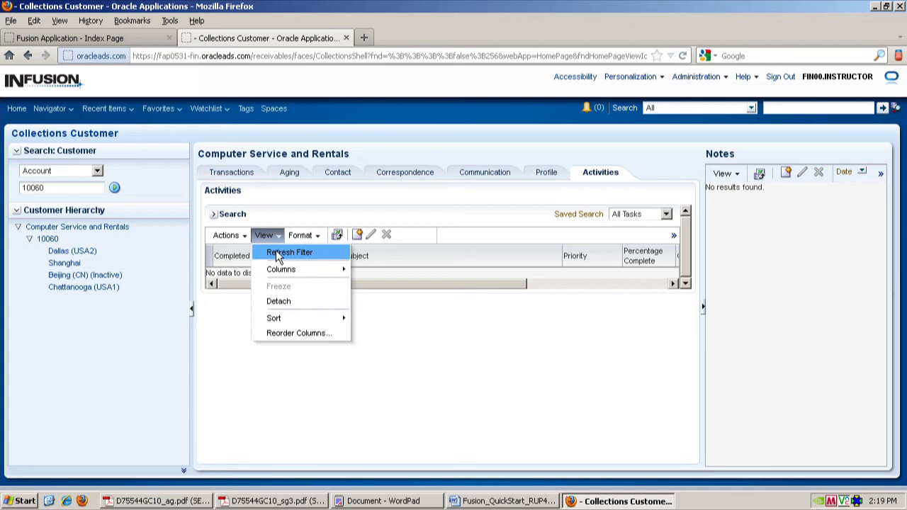
{"action": "left_click", "coordinate": [277, 256]}
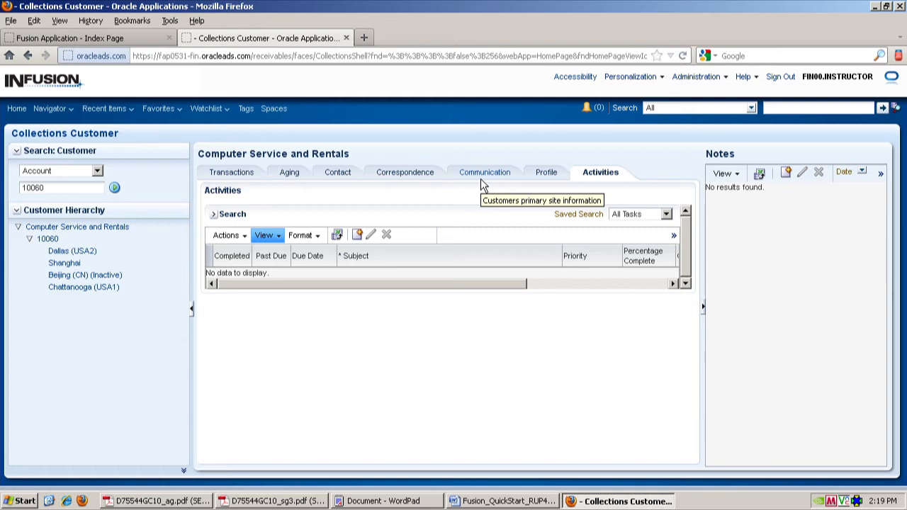
{"action": "left_click", "coordinate": [787, 77]}
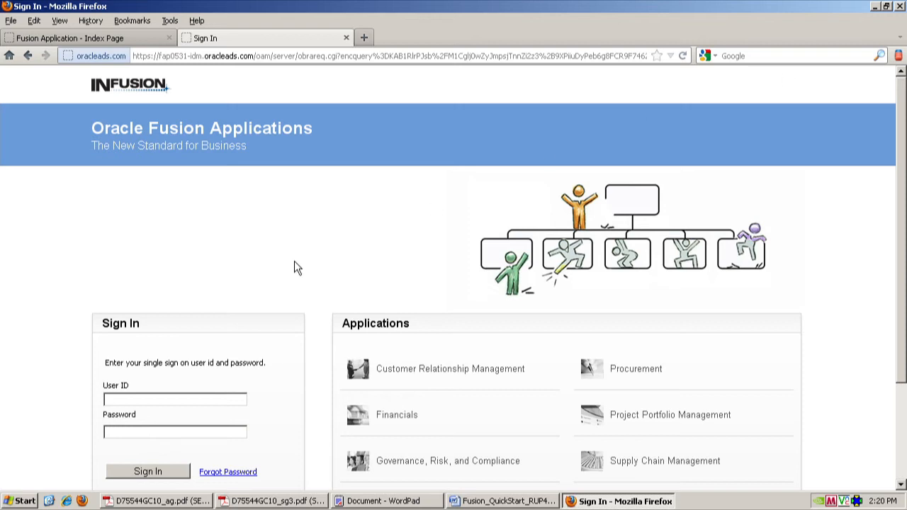
- Sign in with the collector's user ID and pasted password to reach the Welcome page
{"action": "left_click", "coordinate": [164, 394]}
{"action": "type", "text": "jim."}
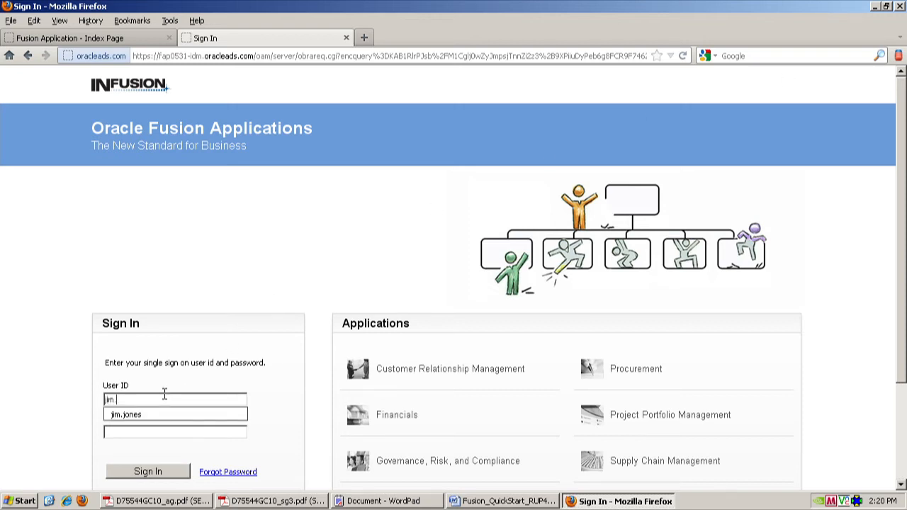
{"action": "type", "text": "jones"}
{"action": "left_click", "coordinate": [134, 416]}
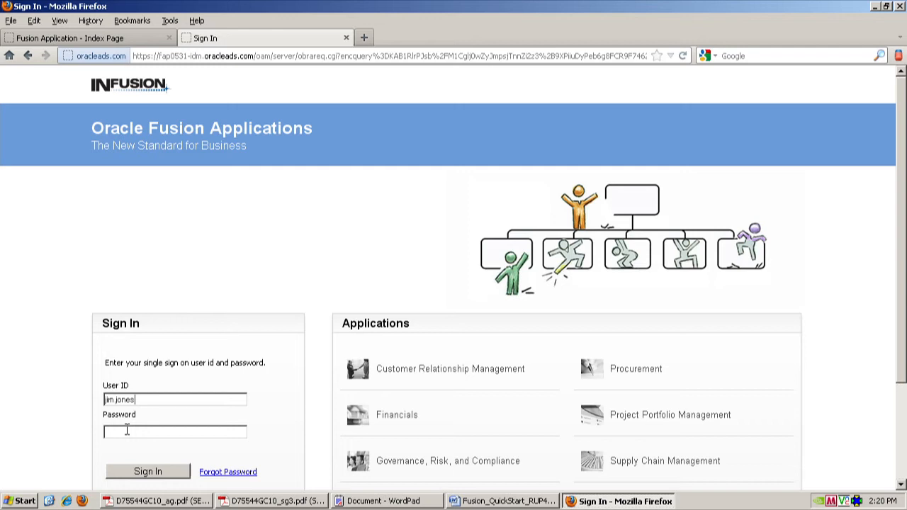
{"action": "right_click", "coordinate": [126, 430]}
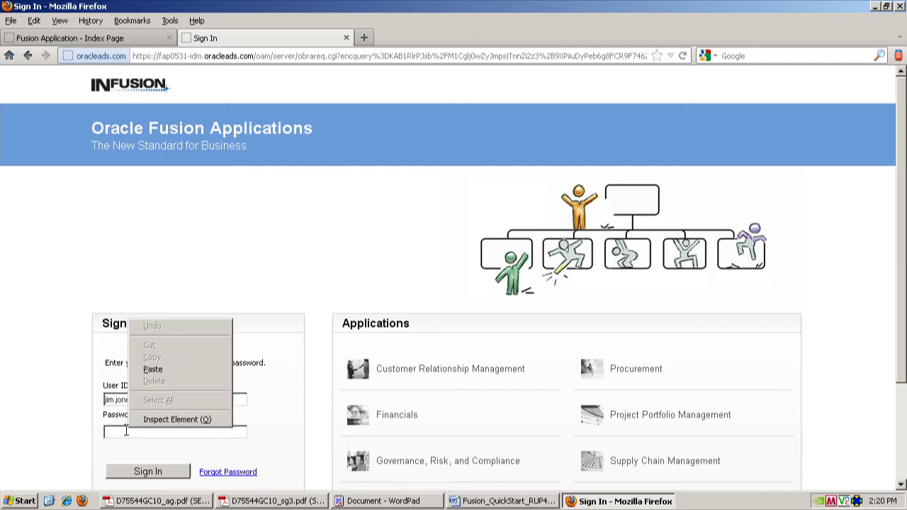
{"action": "left_click", "coordinate": [175, 372]}
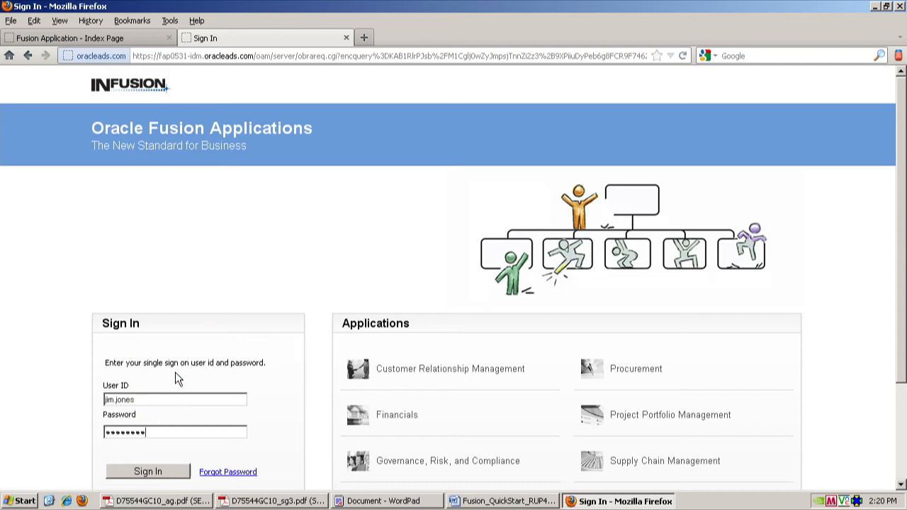
{"action": "left_click", "coordinate": [141, 473]}
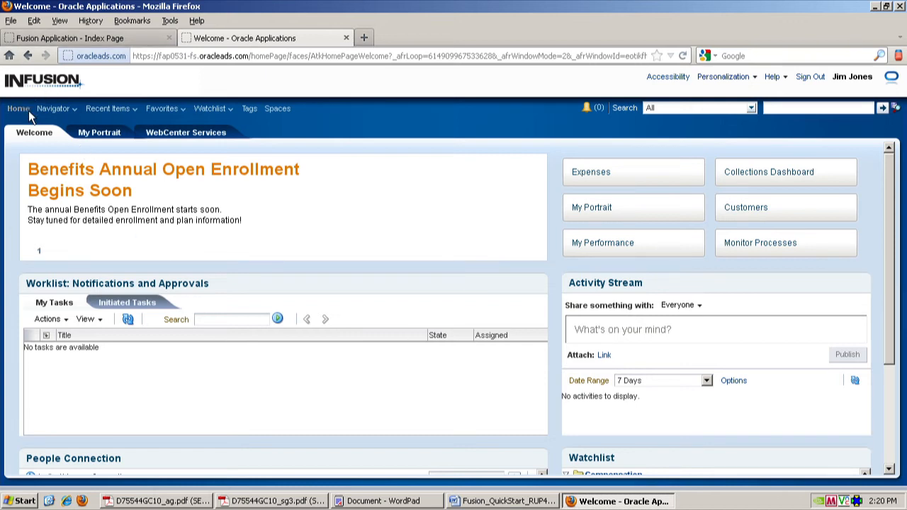
- Go to Collections > Collections Dashboard from the Navigator to see Delinquent Customers
{"action": "left_click", "coordinate": [51, 113]}
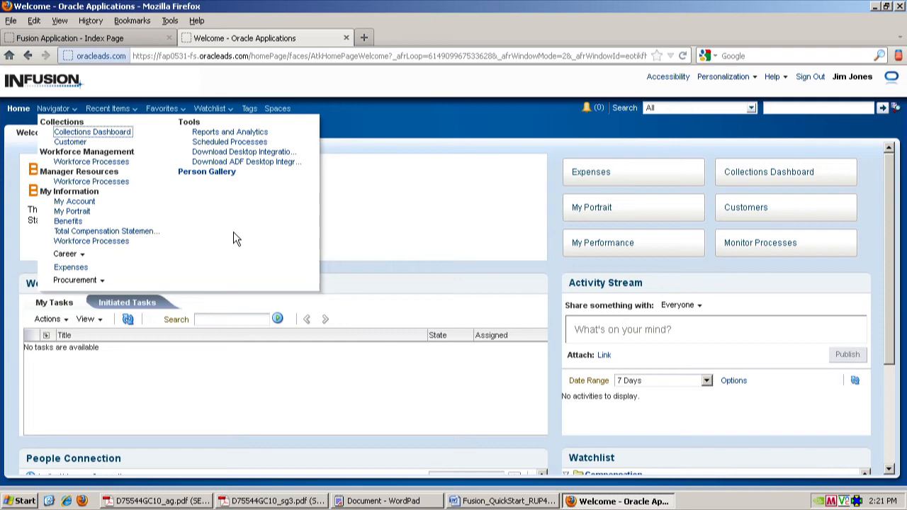
{"action": "left_click", "coordinate": [106, 134]}
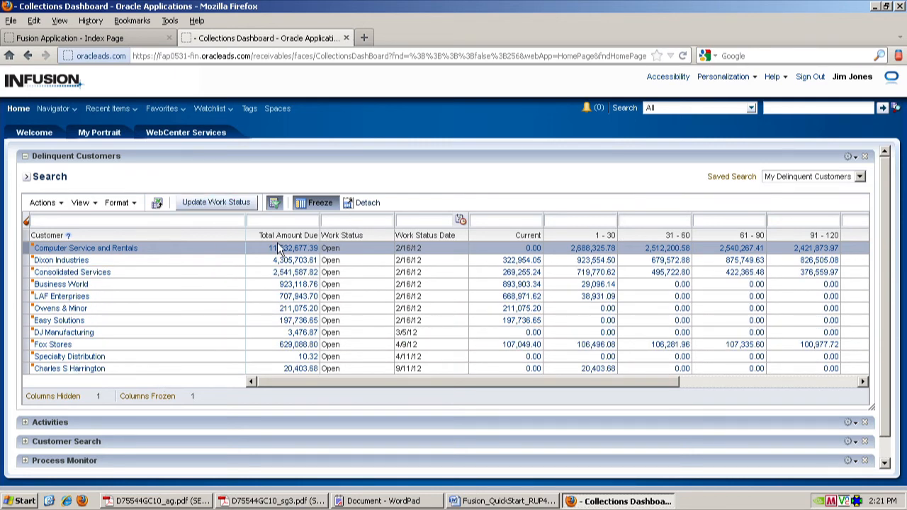
{"action": "left_click", "coordinate": [191, 203]}
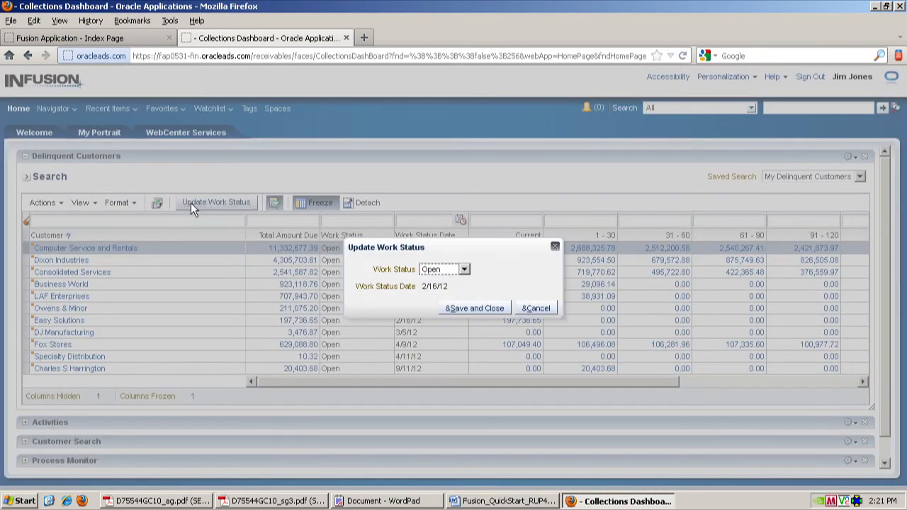
{"action": "left_click", "coordinate": [465, 269]}
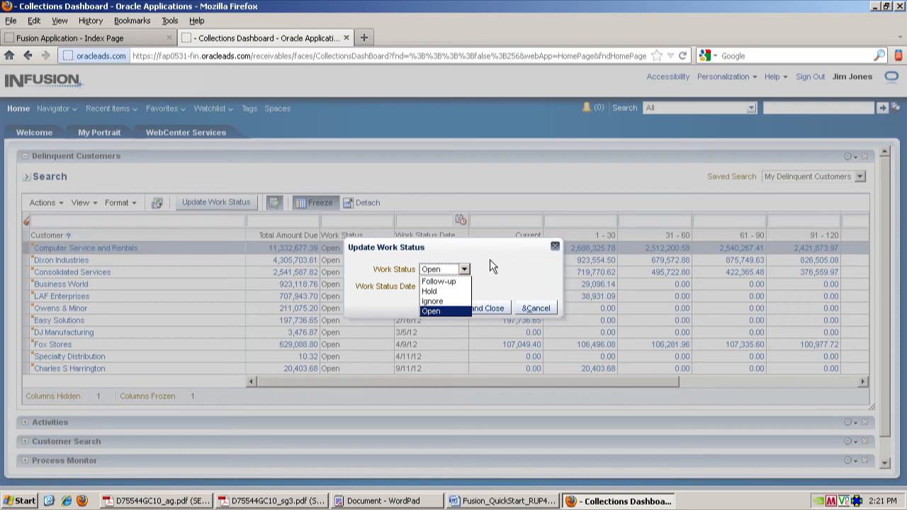
{"action": "left_click", "coordinate": [555, 248]}
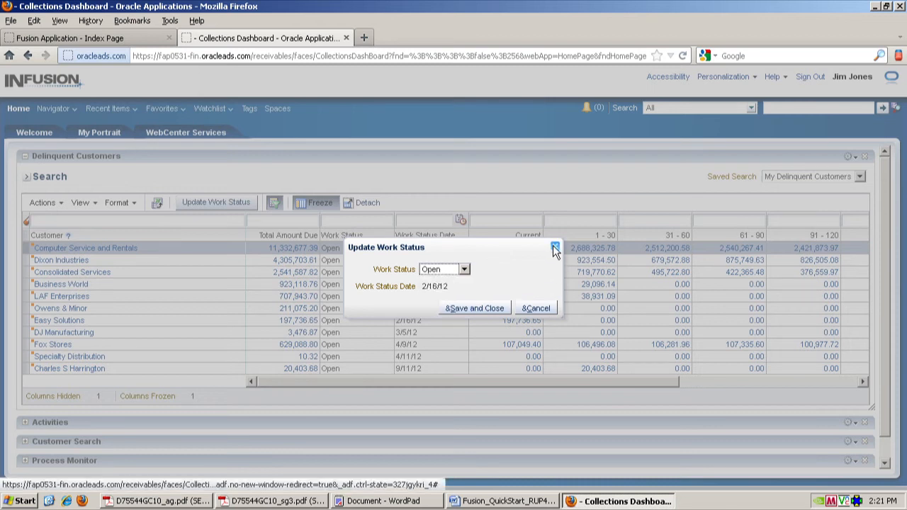
{"action": "left_click", "coordinate": [546, 317]}
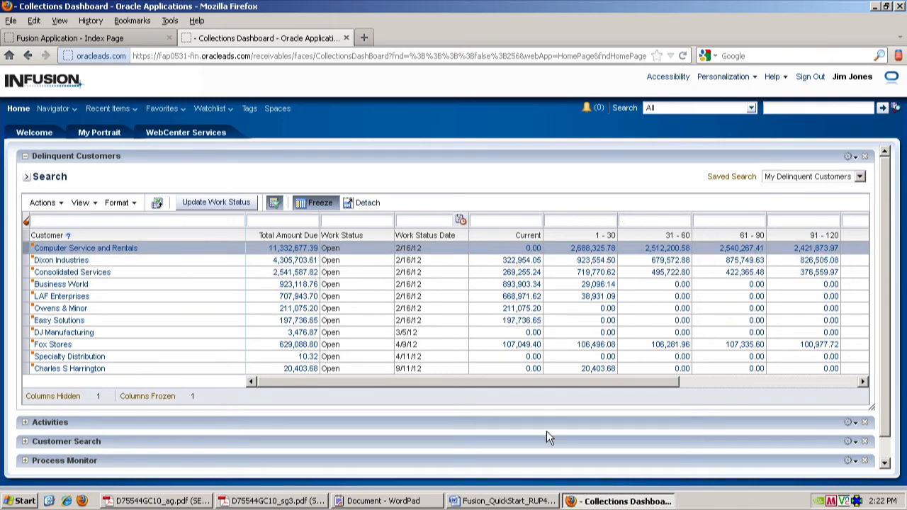
- Expand the Activities panel and change its due-date filter from Next 7 Days to All Tasks
{"action": "mouse_move", "coordinate": [604, 380]}
{"action": "left_mouse_down"}
{"action": "mouse_move", "coordinate": [790, 386]}
{"action": "mouse_move", "coordinate": [602, 383]}
{"action": "left_mouse_up"}
{"action": "left_click", "coordinate": [509, 334]}
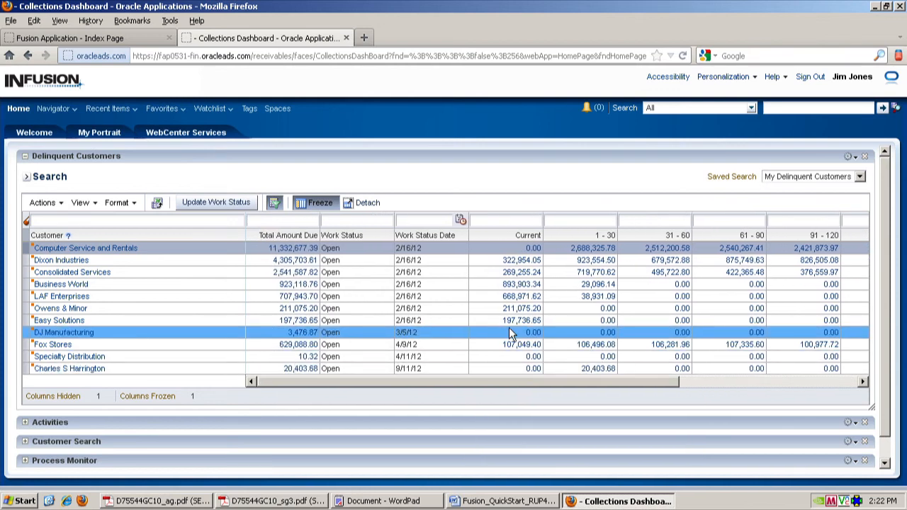
{"action": "left_click", "coordinate": [25, 424]}
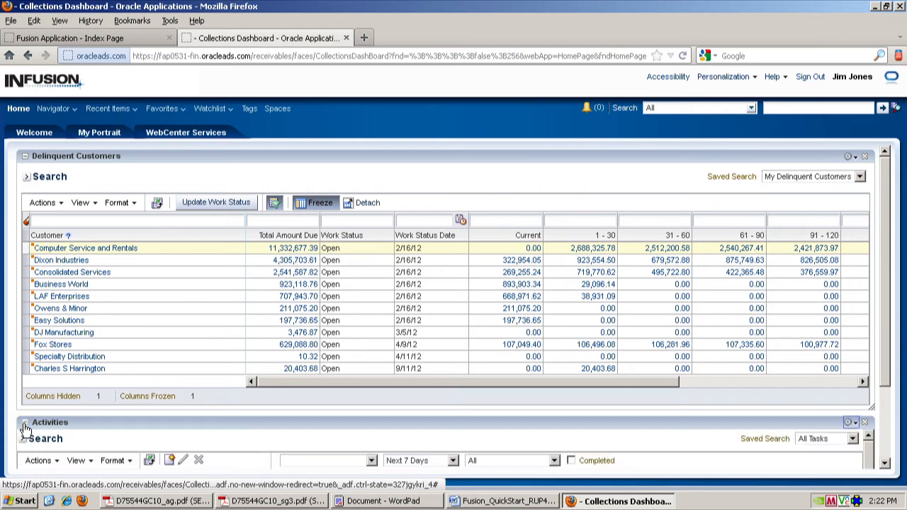
{"action": "left_click", "coordinate": [886, 464]}
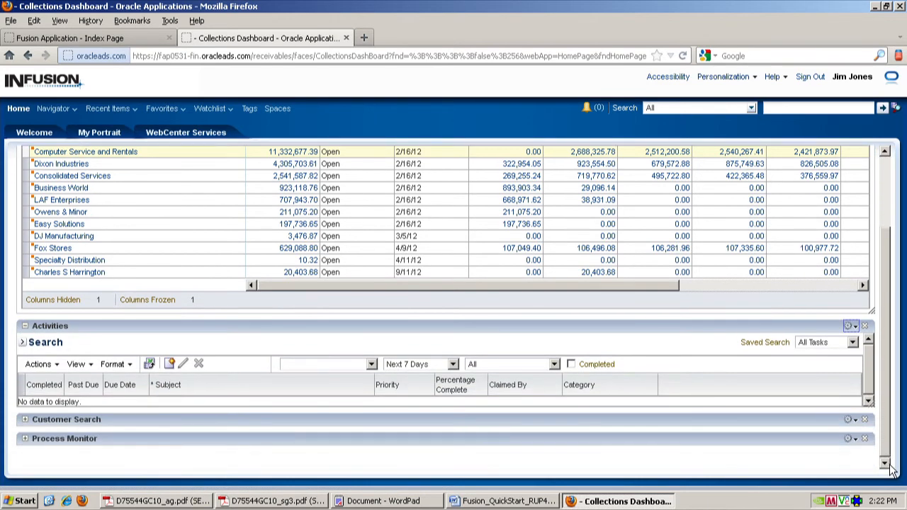
{"action": "left_click", "coordinate": [452, 365]}
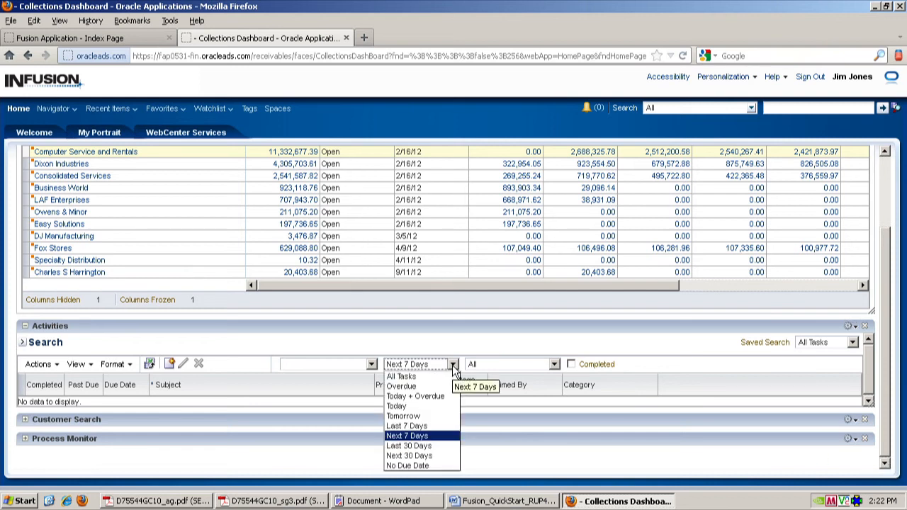
{"action": "left_click", "coordinate": [409, 376]}
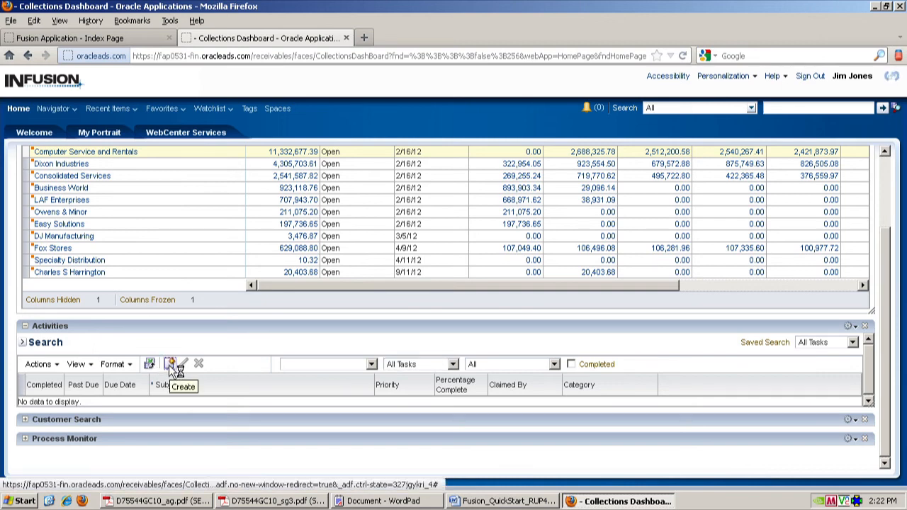
- Start a new task with category Call and subject 'Call the client'
{"action": "left_click", "coordinate": [171, 366]}
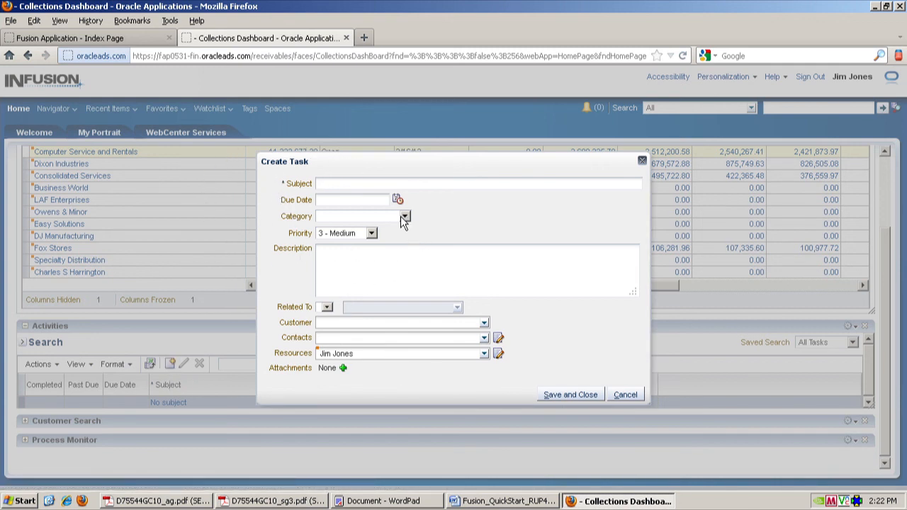
{"action": "left_click", "coordinate": [404, 217]}
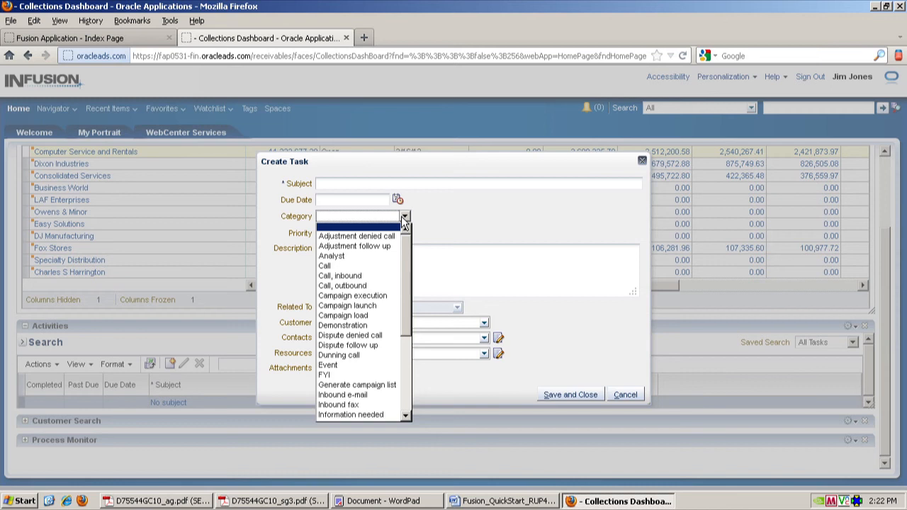
{"action": "left_click", "coordinate": [339, 266]}
{"action": "left_click", "coordinate": [331, 185]}
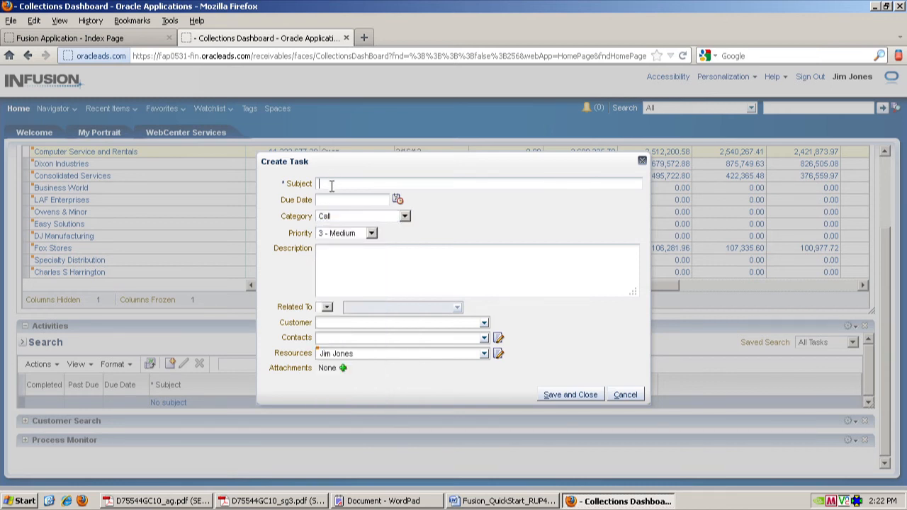
{"action": "type", "text": "Call the"}
{"action": "type", "text": "client"}
- Set the due date to 11/29/2012, leave the customer empty, and save the task
{"action": "left_click", "coordinate": [364, 197]}
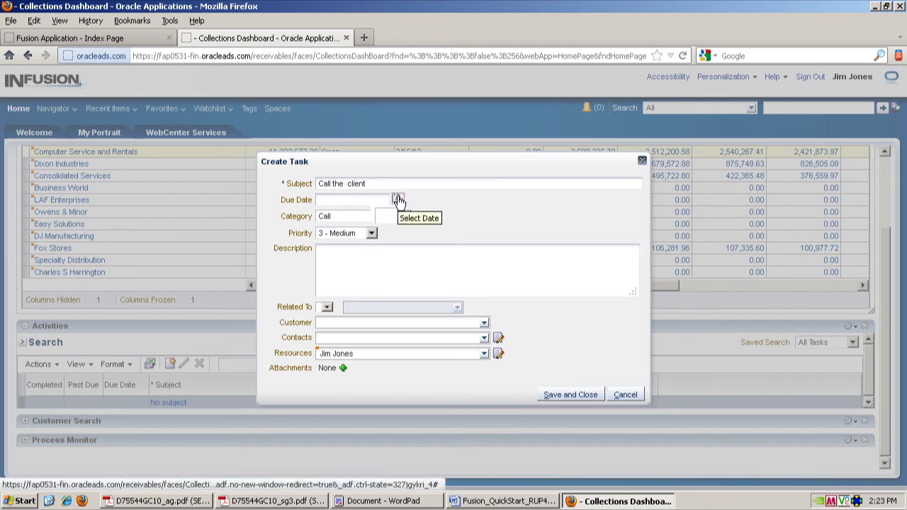
{"action": "left_click", "coordinate": [399, 200]}
{"action": "left_click", "coordinate": [339, 294]}
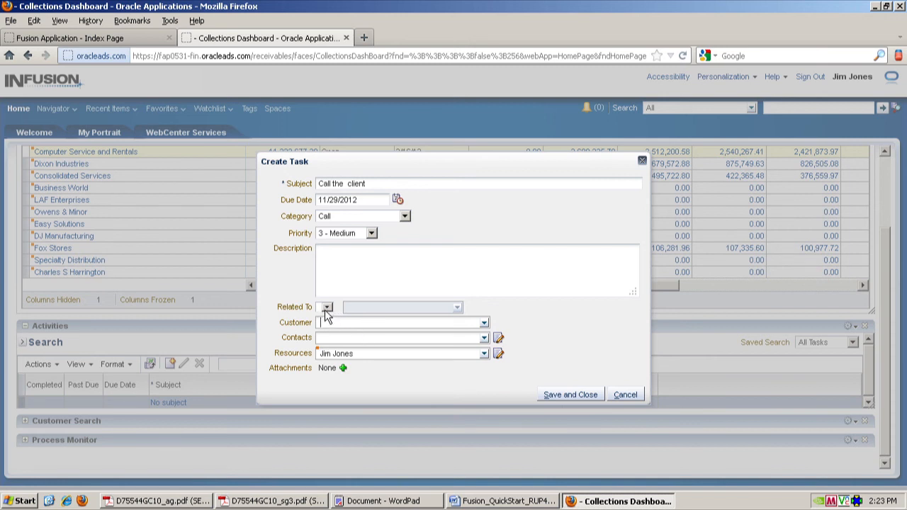
{"action": "left_click", "coordinate": [484, 323]}
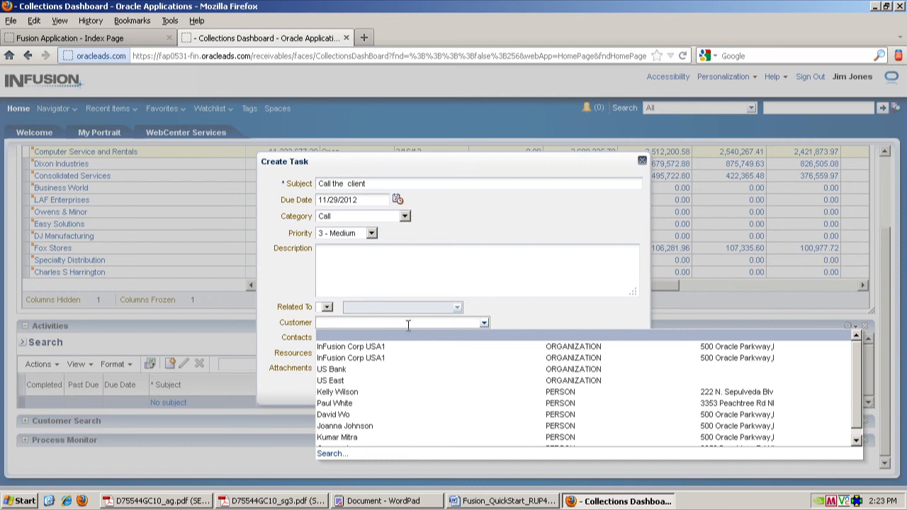
{"action": "left_click", "coordinate": [417, 286]}
{"action": "left_click", "coordinate": [571, 395]}
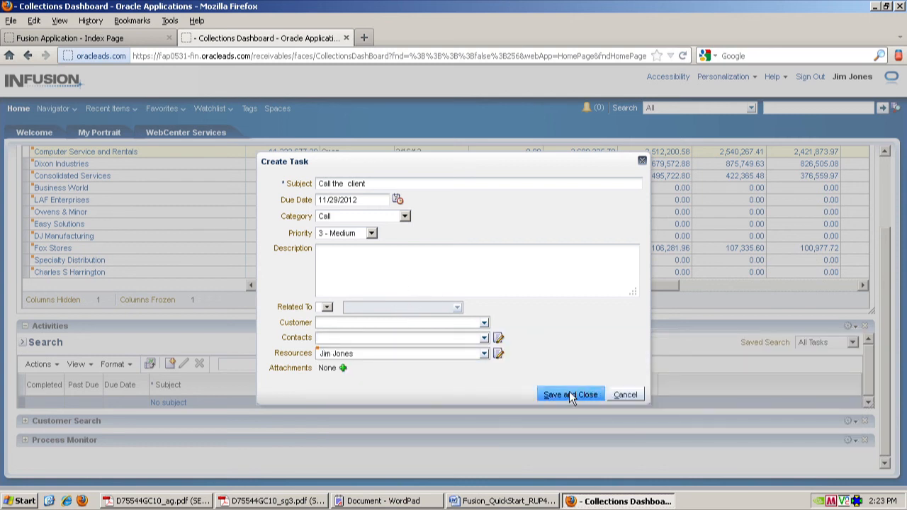
{"action": "left_click", "coordinate": [570, 396]}
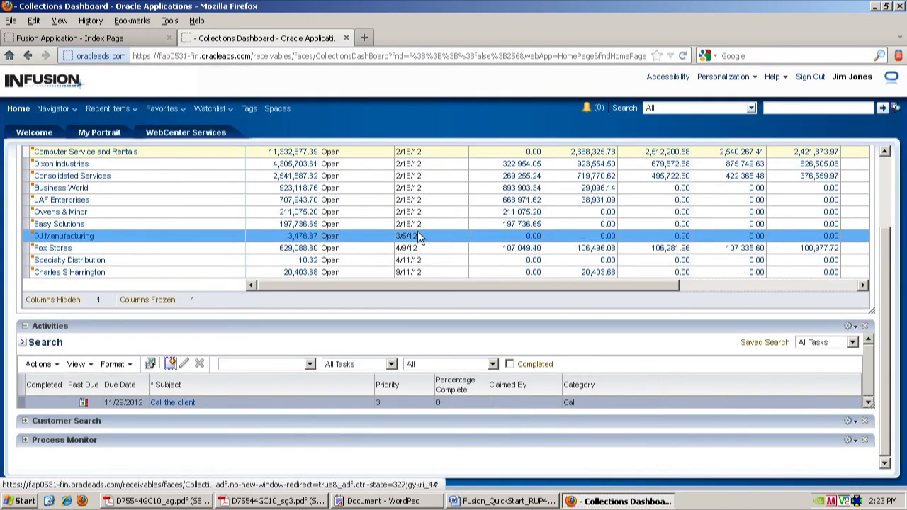
- Expand Customer Search, keeping Customer as search type, then expand the Process Monitor panel
{"action": "left_click", "coordinate": [23, 424]}
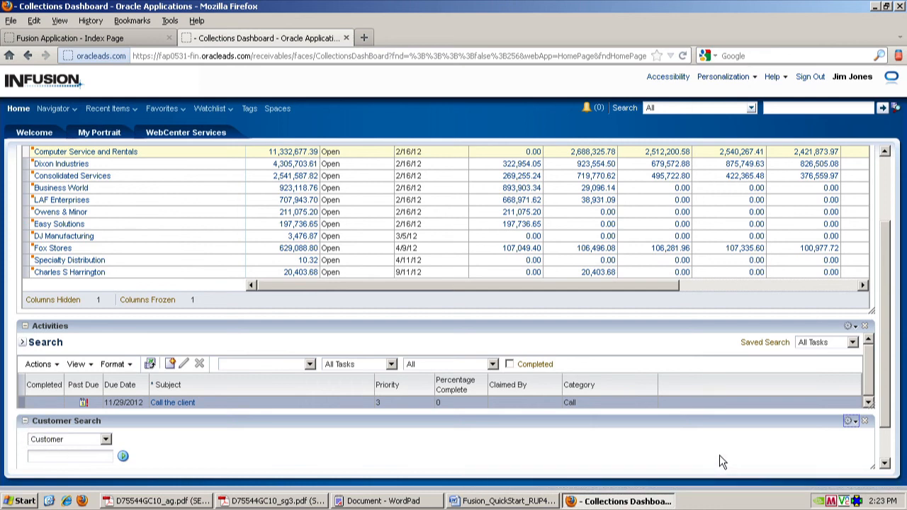
{"action": "scroll", "coordinate": [890, 466], "scroll_direction": "down", "scroll_amount": 2}
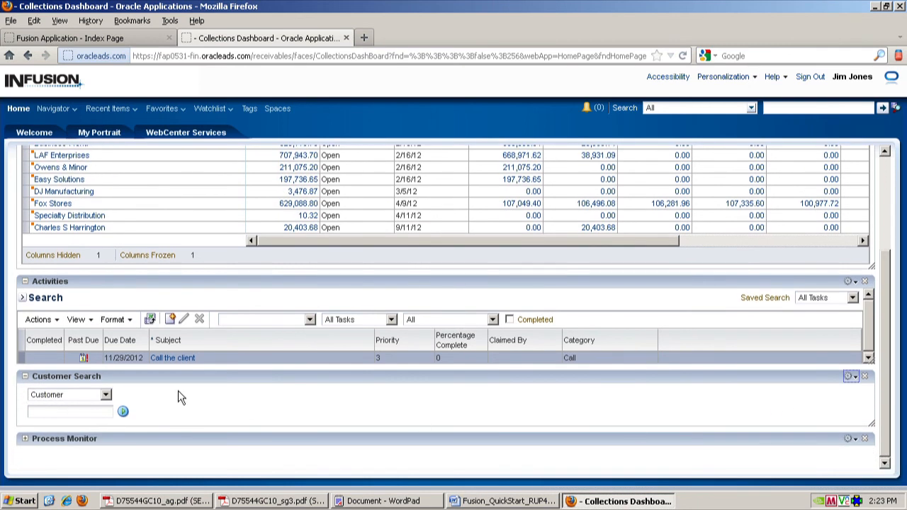
{"action": "left_click", "coordinate": [107, 396]}
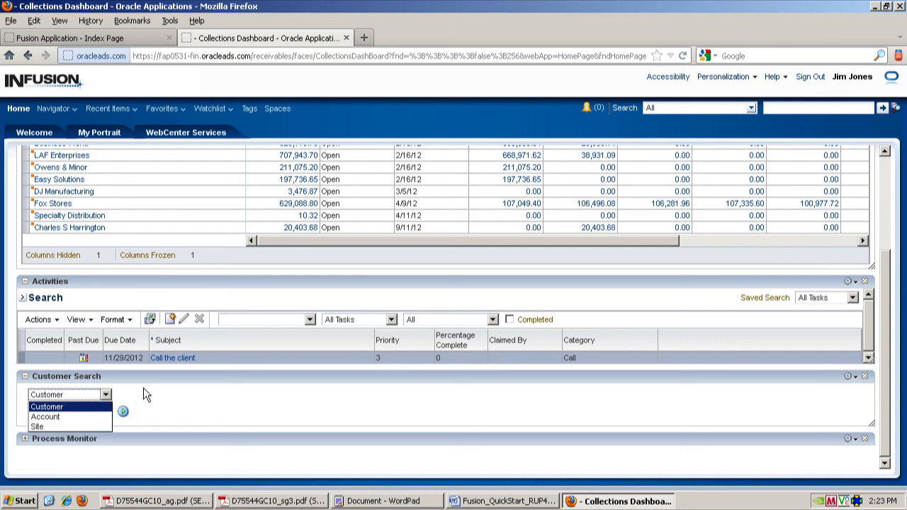
{"action": "left_click", "coordinate": [205, 395]}
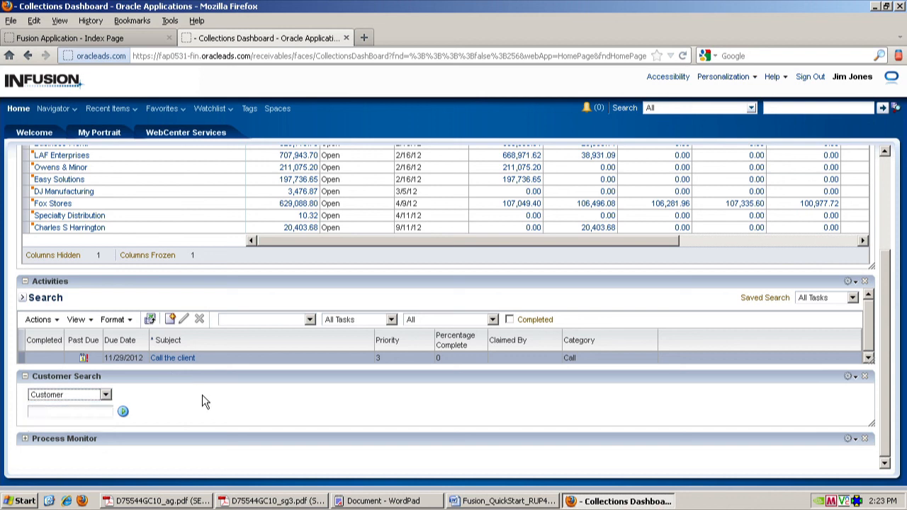
{"action": "left_click", "coordinate": [24, 440]}
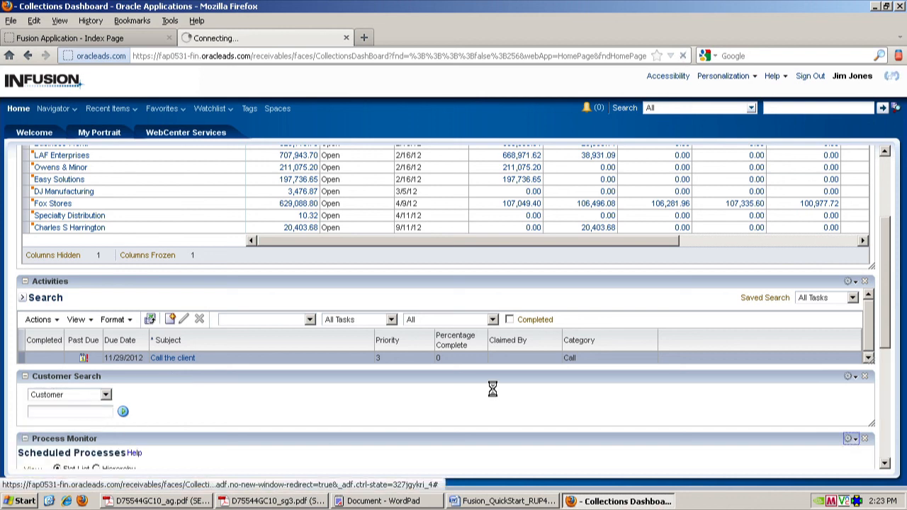